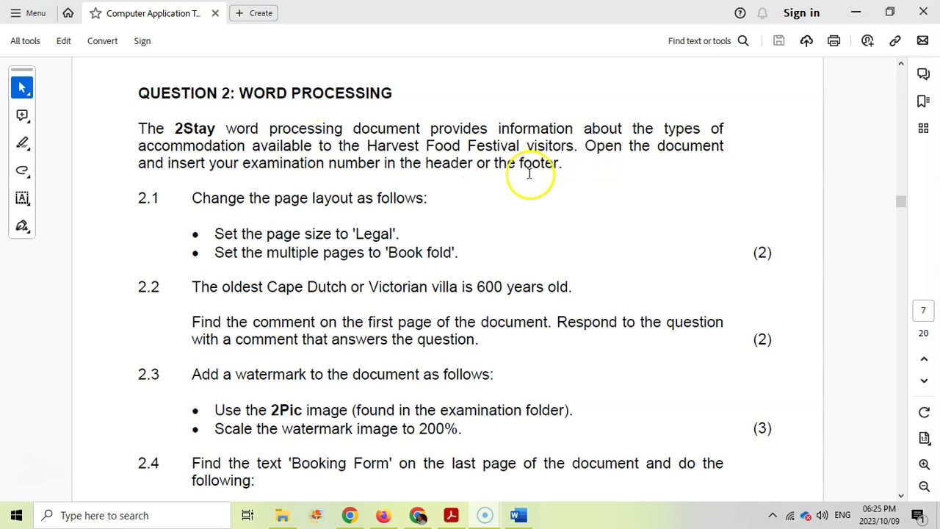
Switch from the exam PDF to the 2Stay document in Word and set its page size to Legal.
click(520, 518)
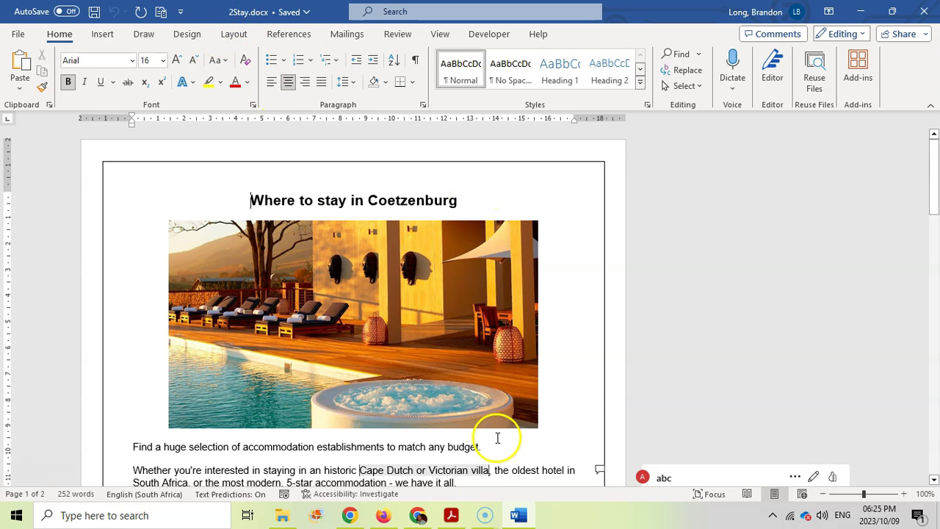
click(451, 515)
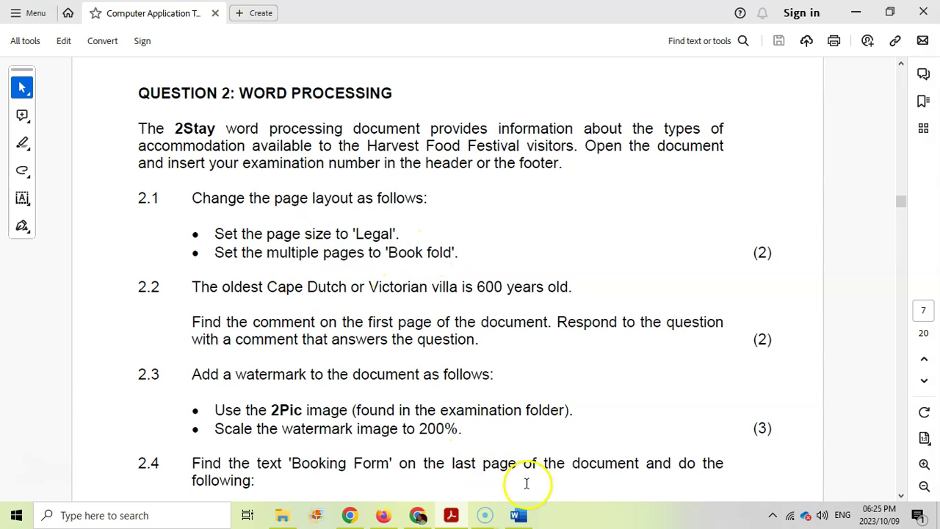
click(519, 515)
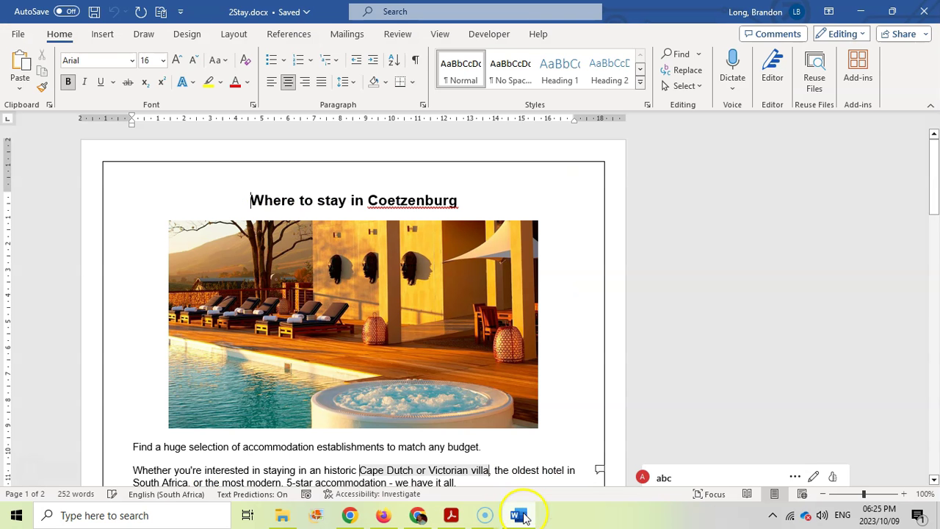
click(232, 34)
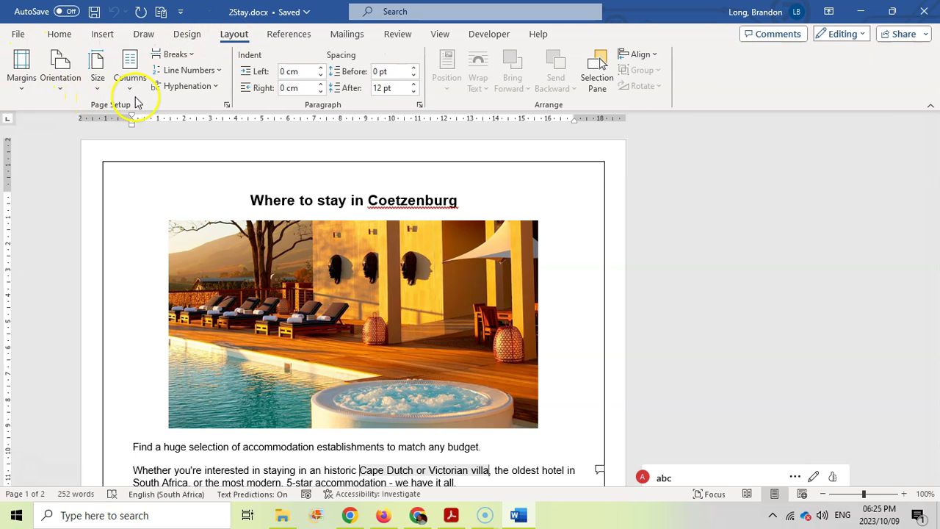
click(97, 90)
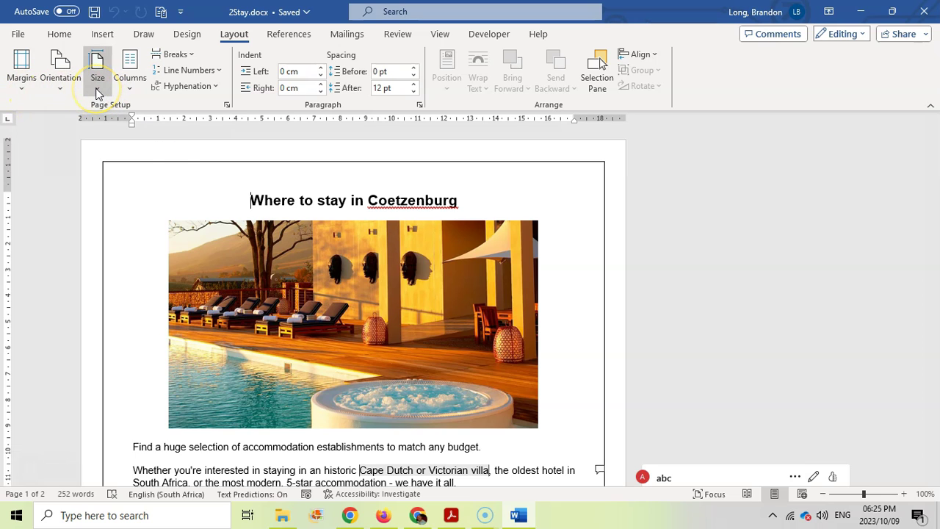
click(97, 90)
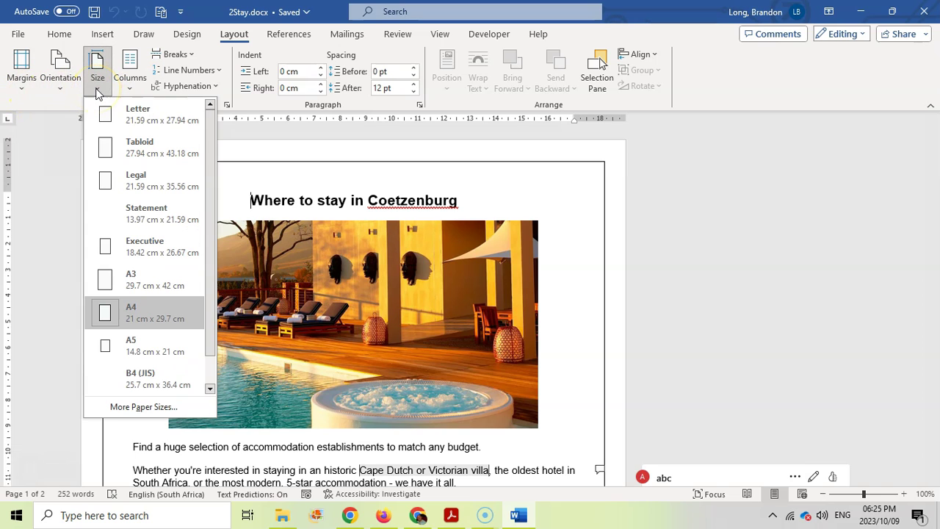
click(145, 187)
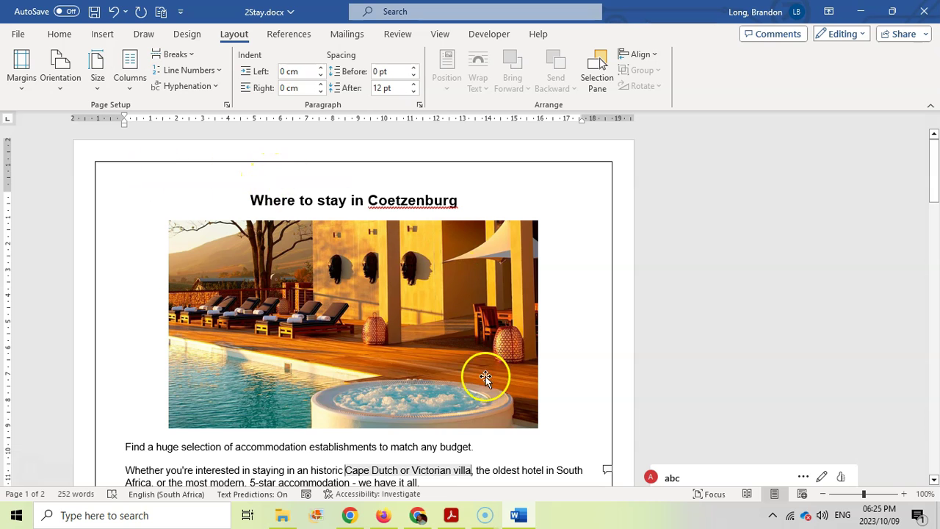
Check question 2.1 in the exam PDF and set the 2Stay document's multiple pages option to Book fold.
click(451, 515)
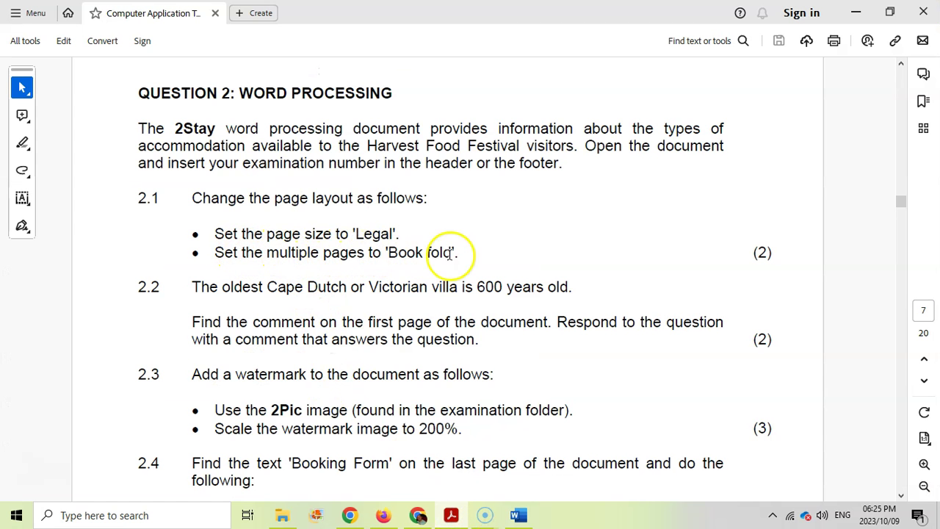
click(518, 515)
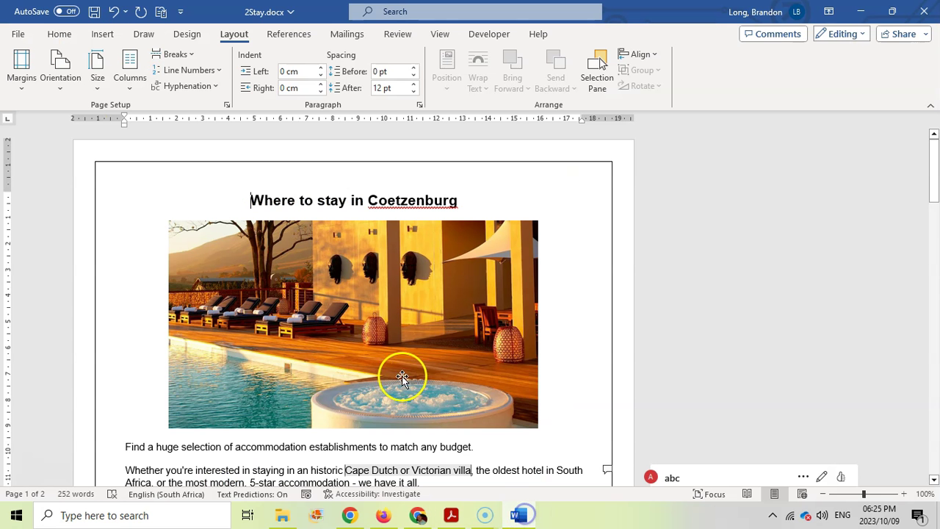
click(227, 107)
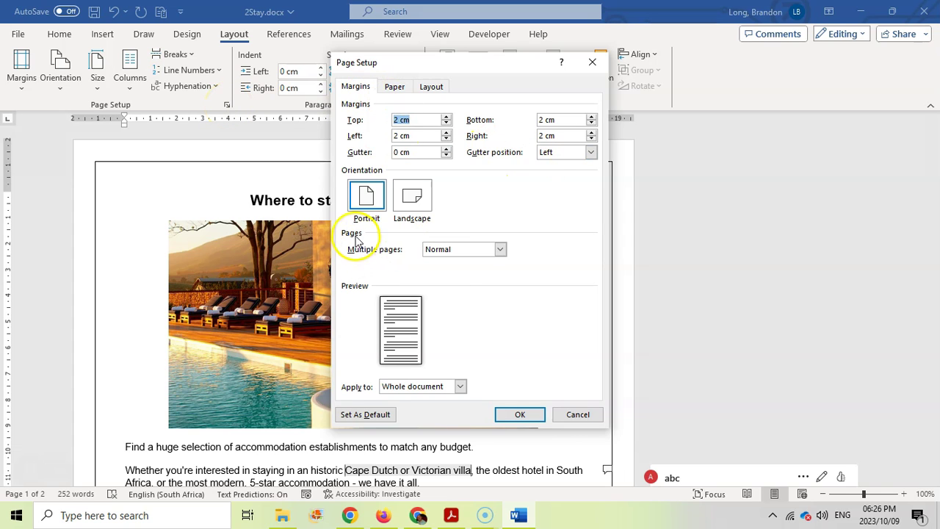
click(500, 249)
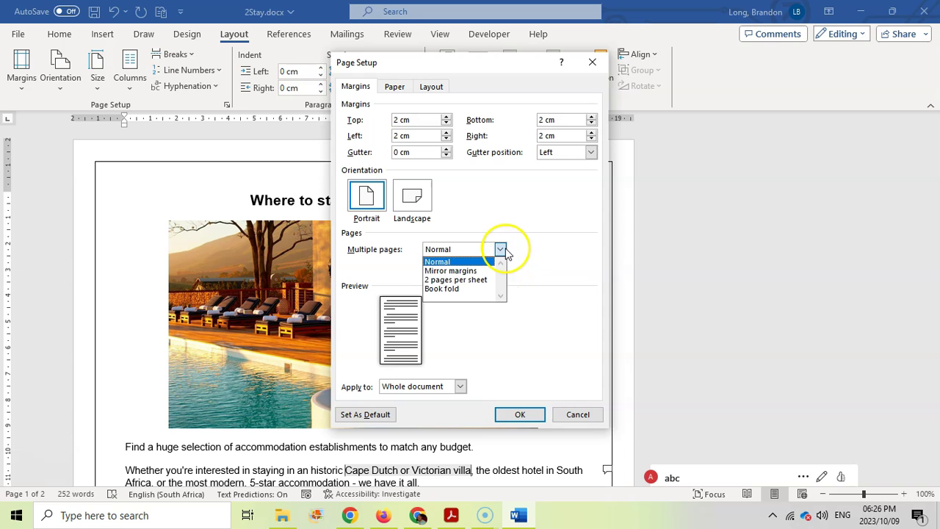
click(457, 288)
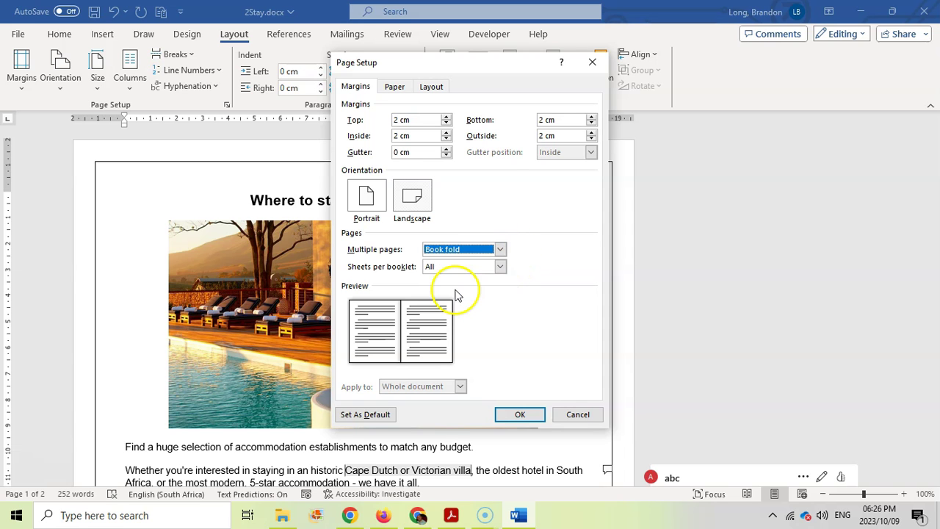
click(451, 515)
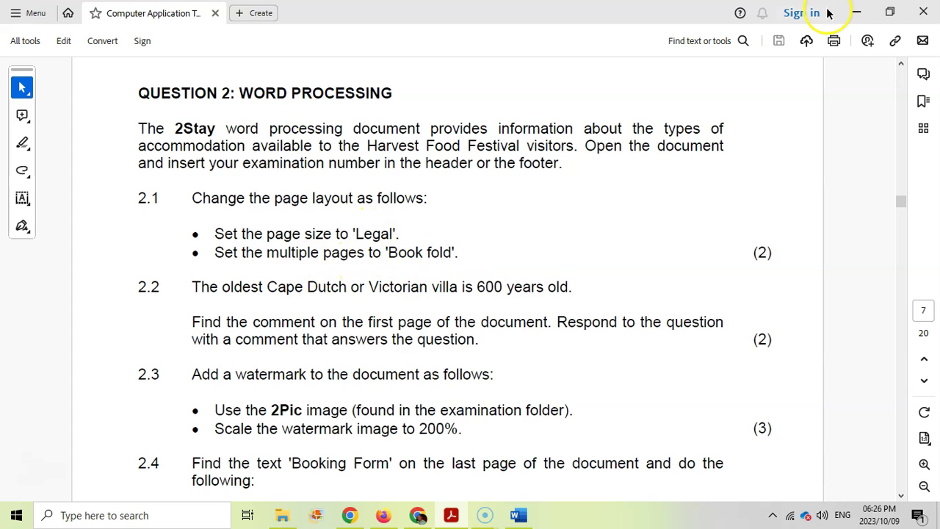
click(856, 14)
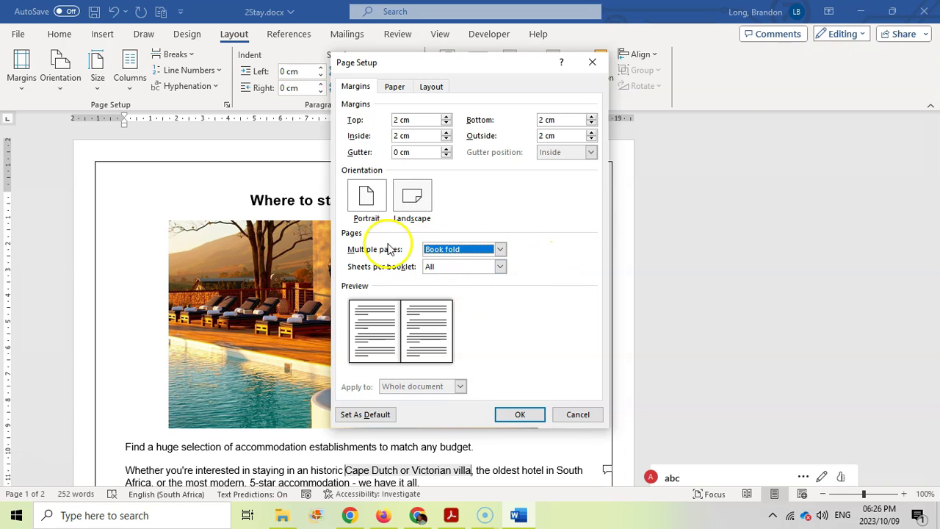
click(521, 414)
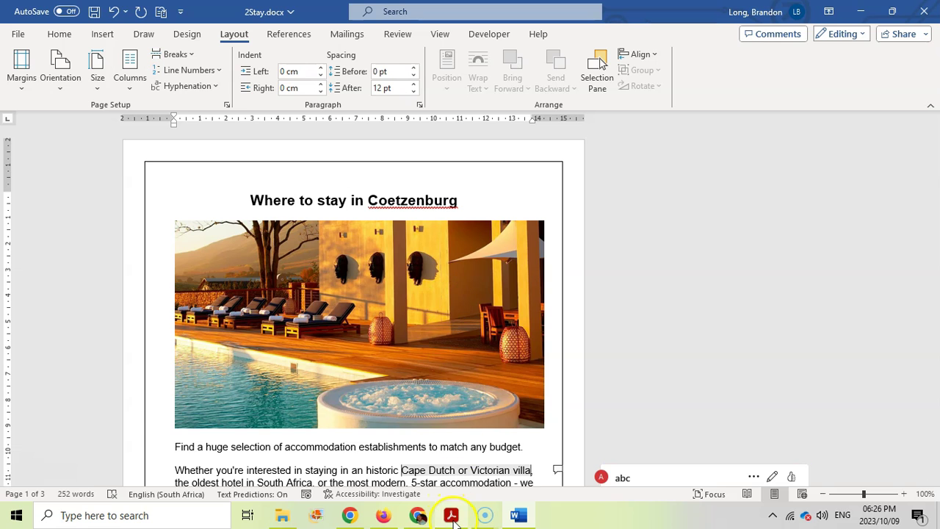
click(228, 110)
click(520, 414)
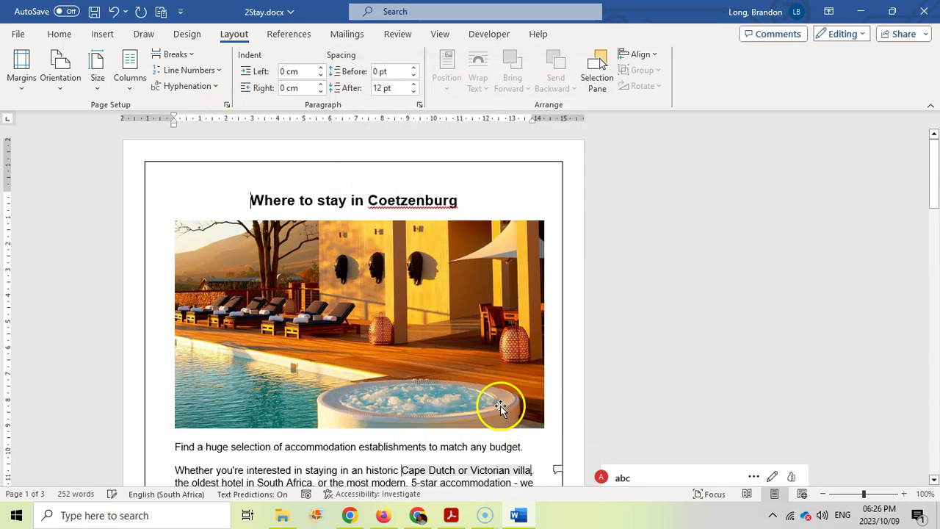
Look up question 2.2 in the exam PDF and reply "600 years old" to the villa comment on the document's first page.
click(451, 515)
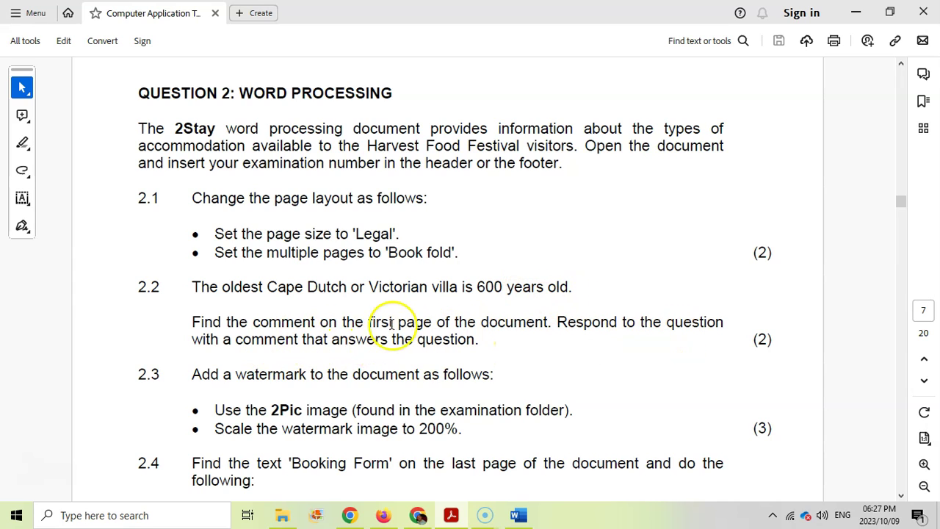
double_click(490, 287)
click(518, 515)
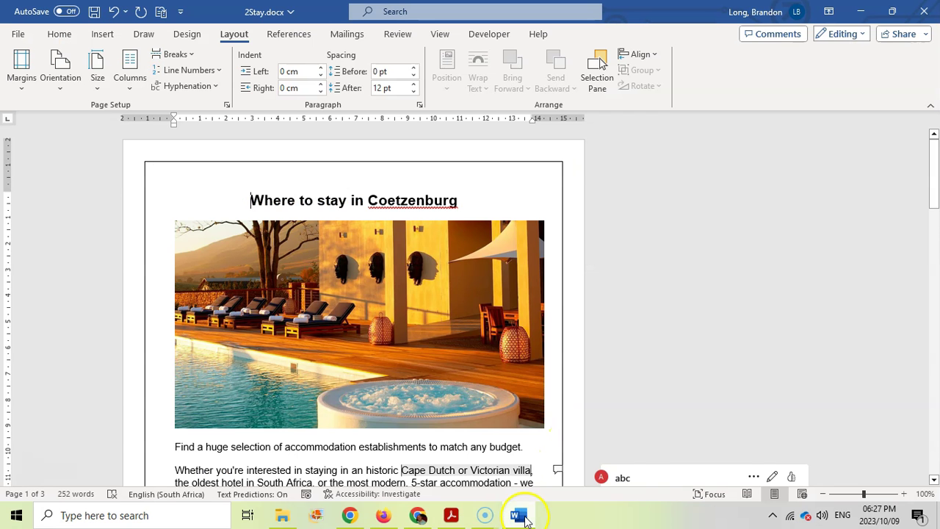
scroll(631, 261, down, 3)
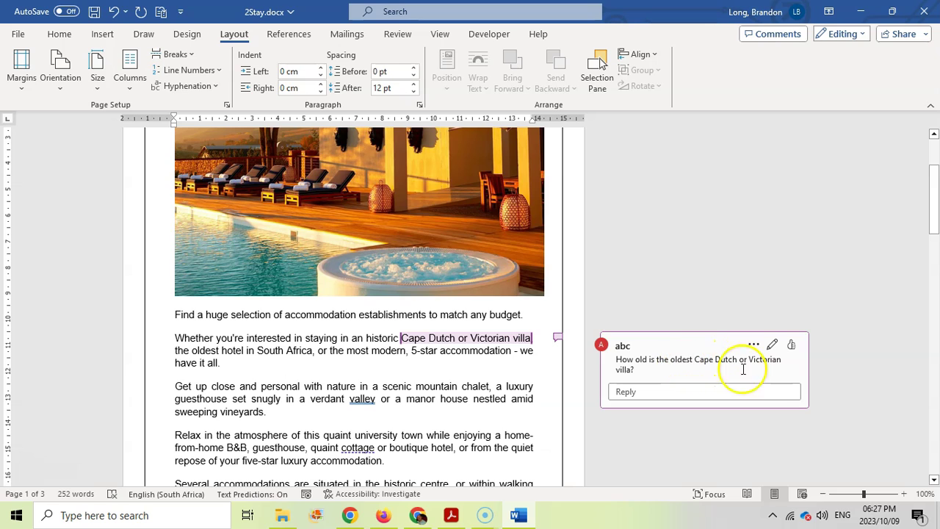
click(645, 394)
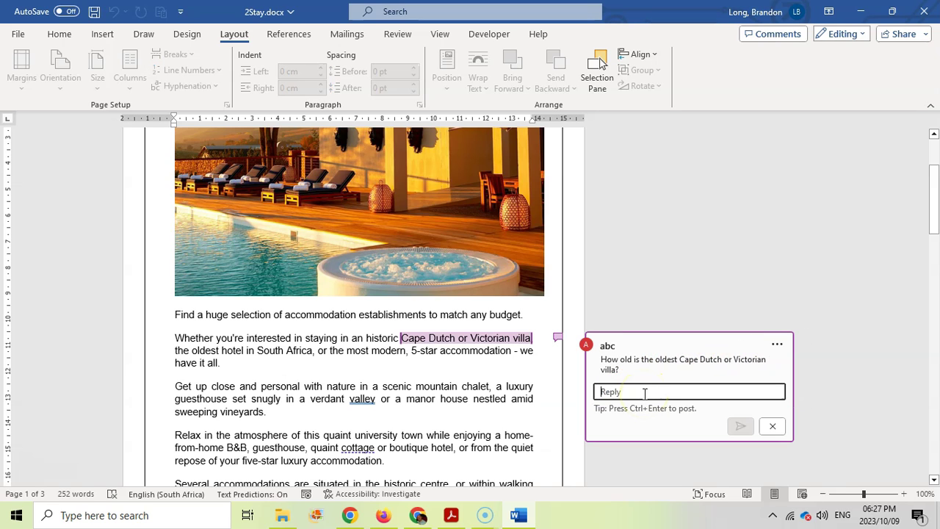
text(600 years old)
click(734, 432)
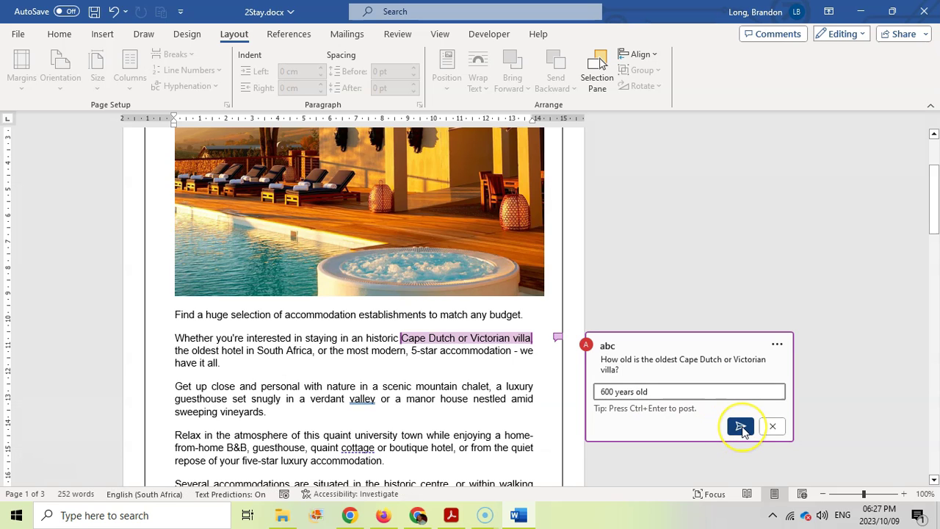
click(742, 427)
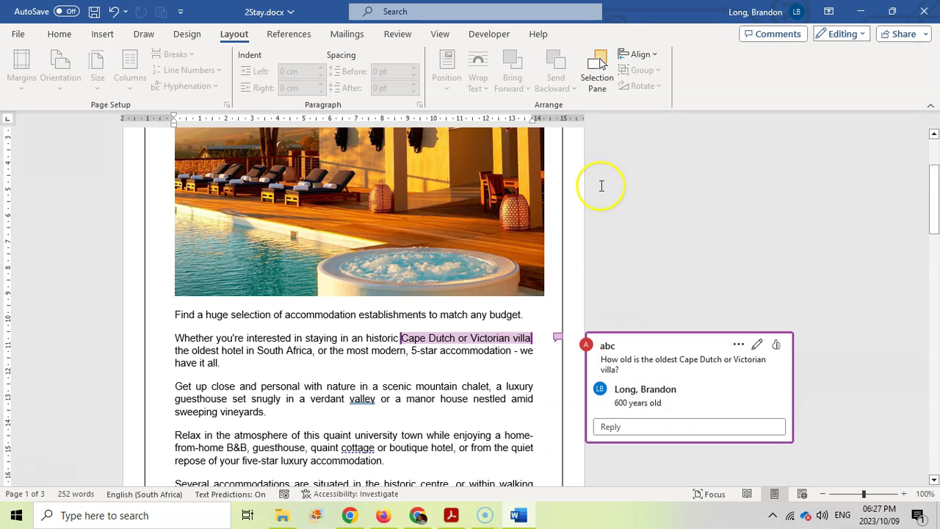
Turn the document's comment display off and back on.
scroll(644, 299, down, 2)
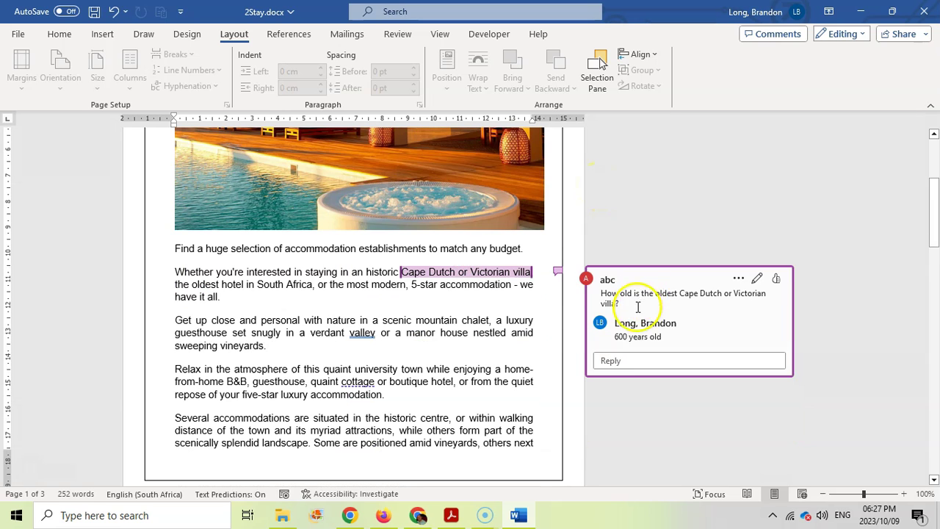
click(399, 34)
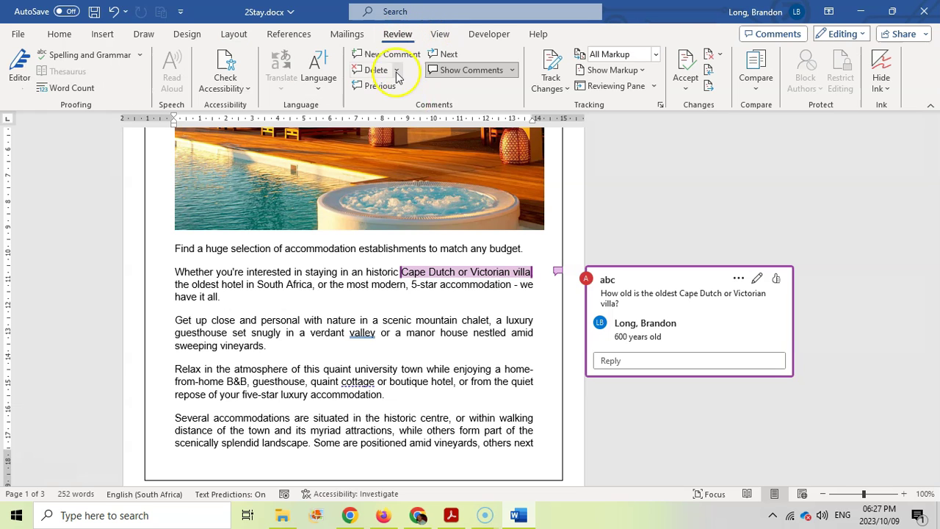
click(465, 72)
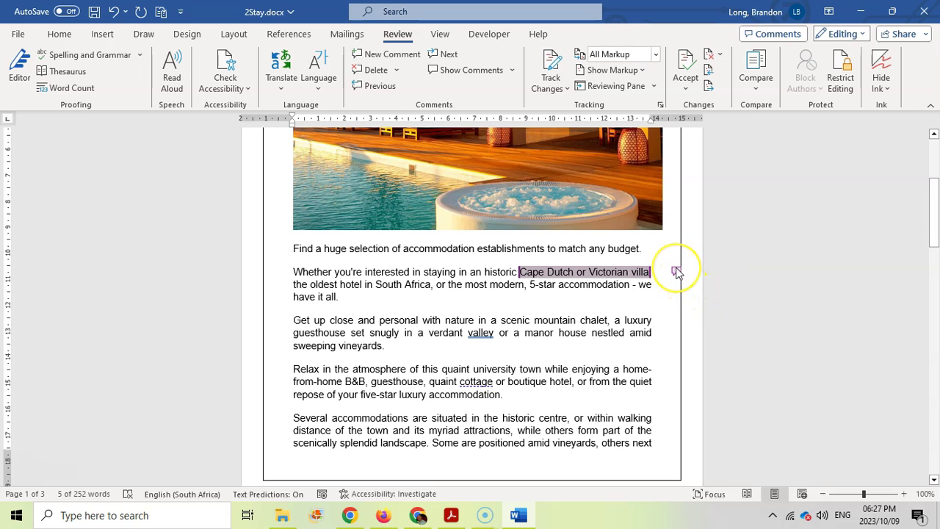
click(471, 70)
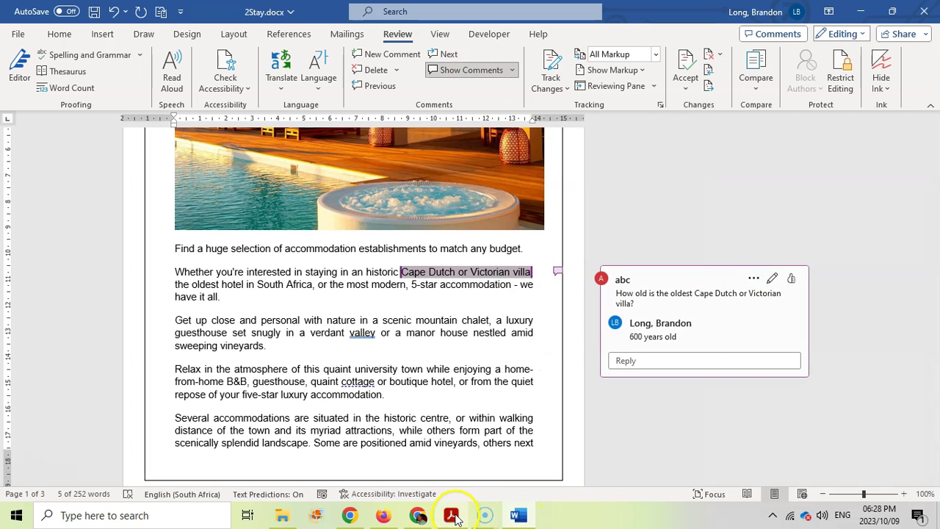
Look up question 2.3 in the exam PDF and start a custom picture watermark in the 2Stay document in Word.
mouse_move(451, 516)
click(459, 462)
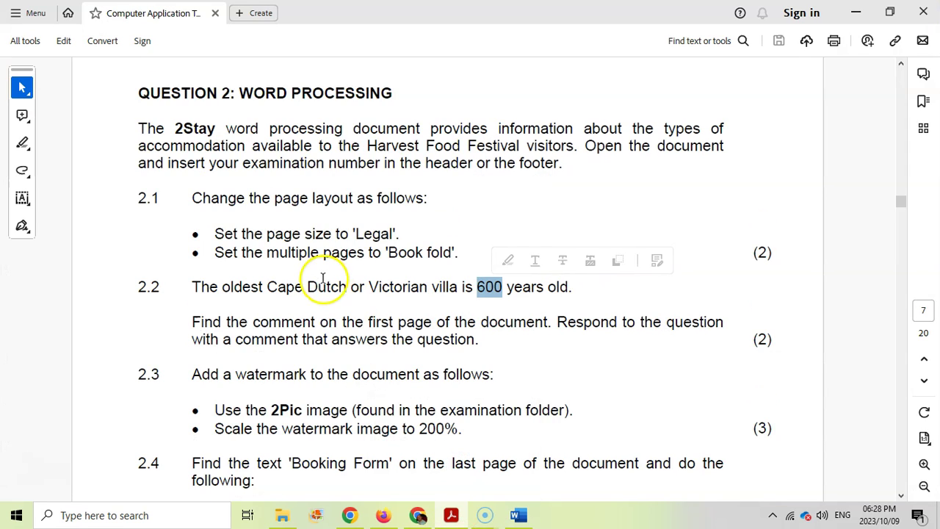
scroll(326, 279, down, 1)
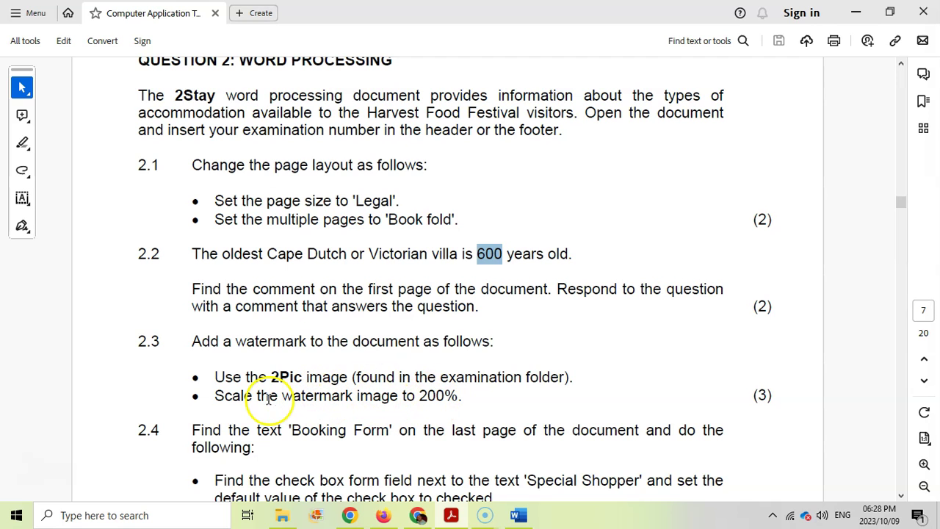
click(519, 517)
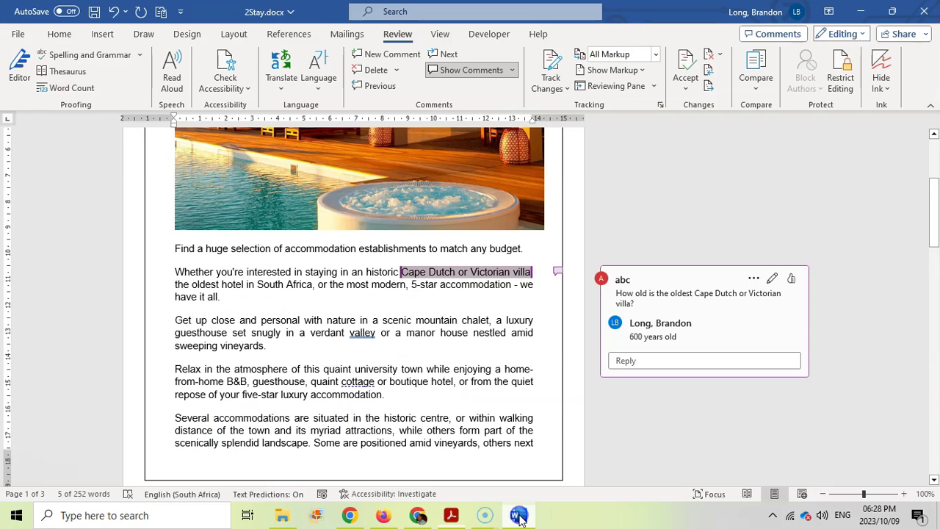
click(179, 35)
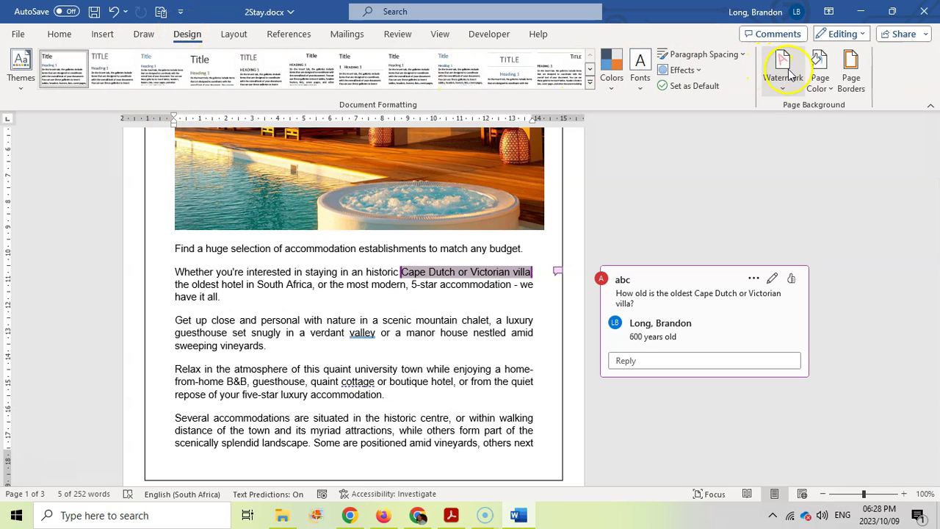
click(102, 34)
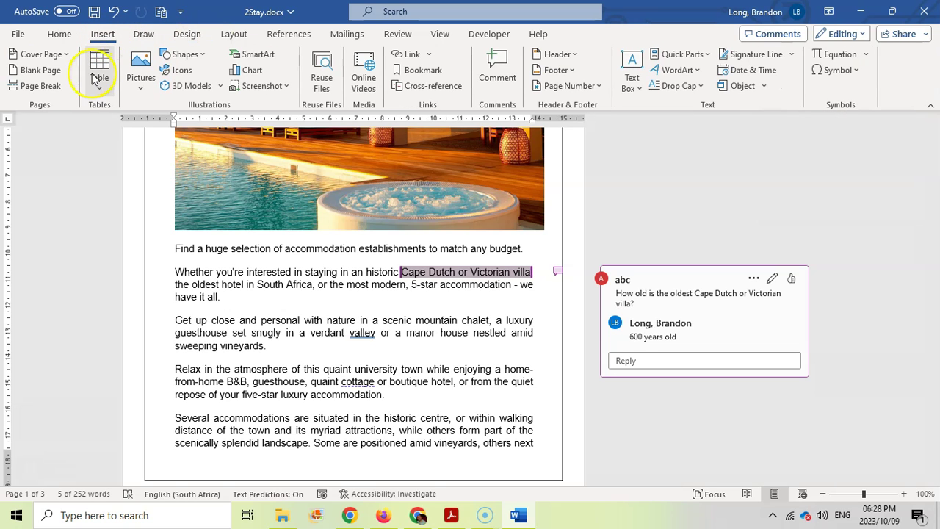
click(188, 35)
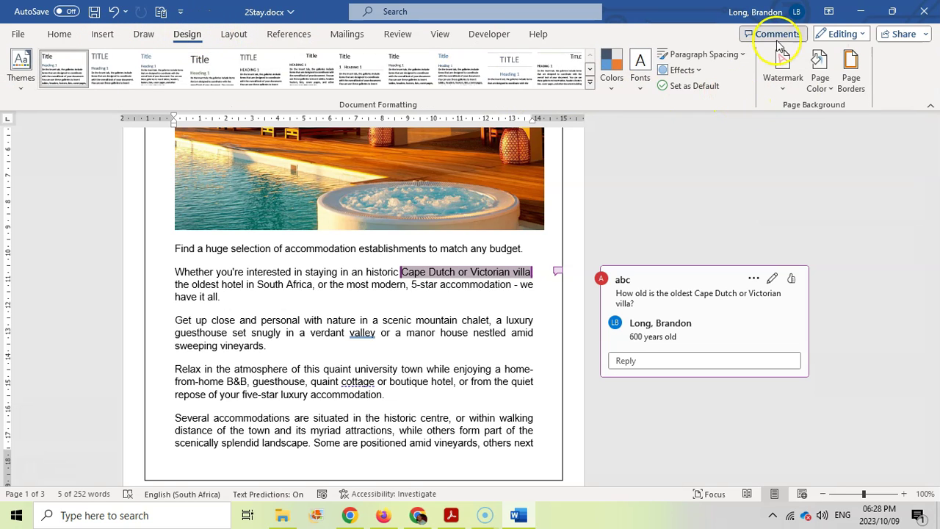
click(786, 90)
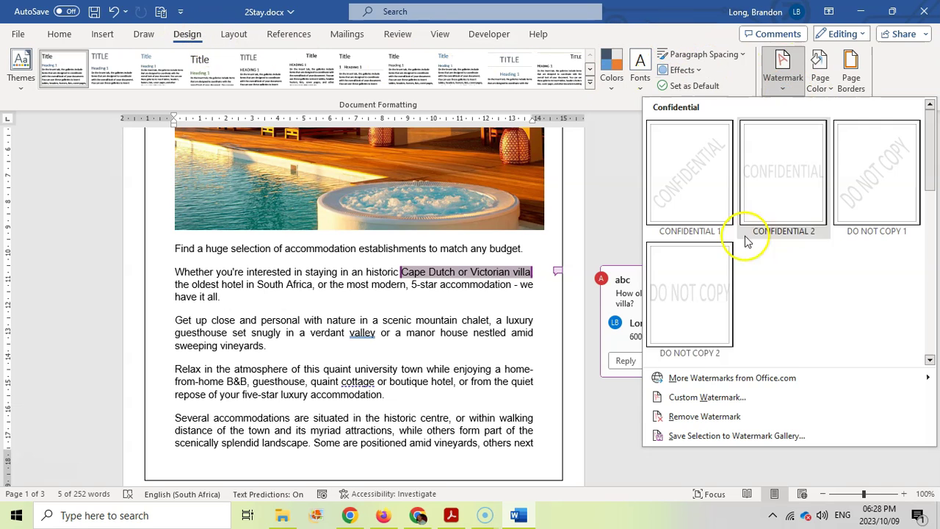
click(702, 398)
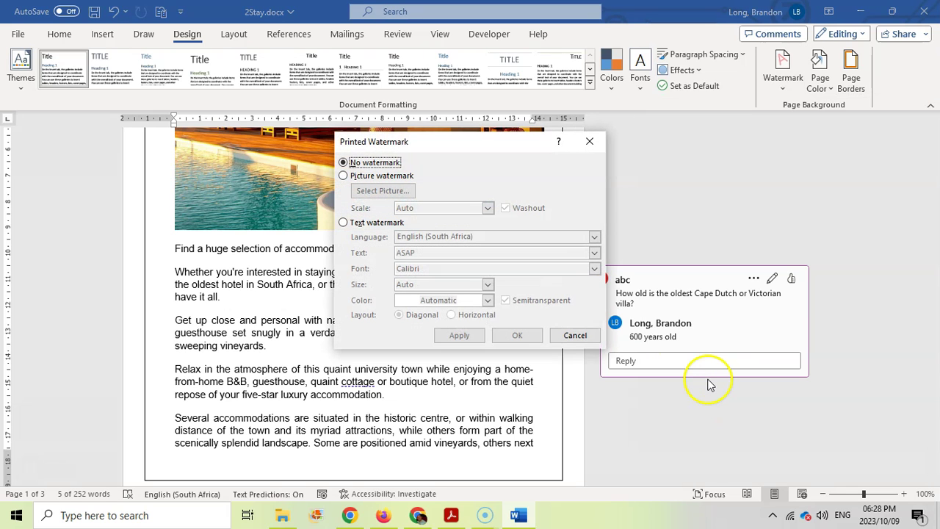
click(375, 179)
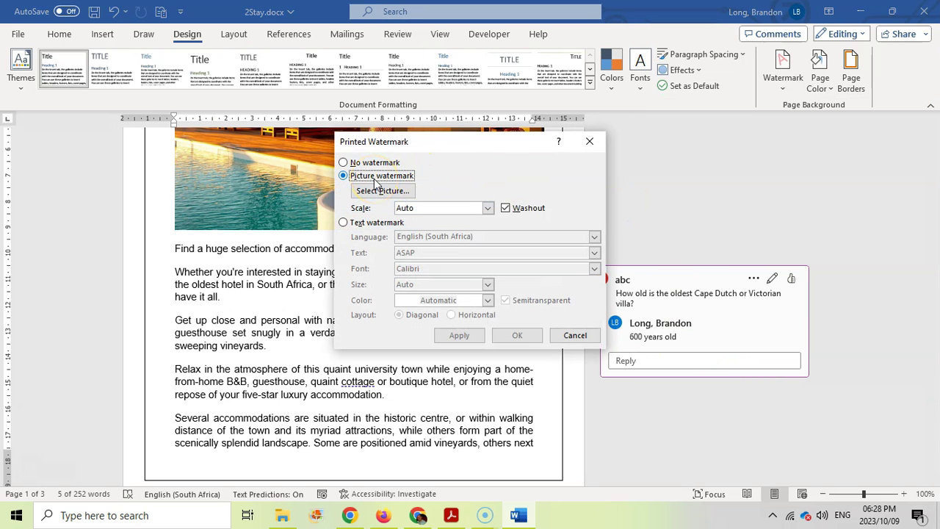
Check the required image in the exam PDF and choose 2Pic.jpg from the examination folder as the watermark picture.
click(450, 517)
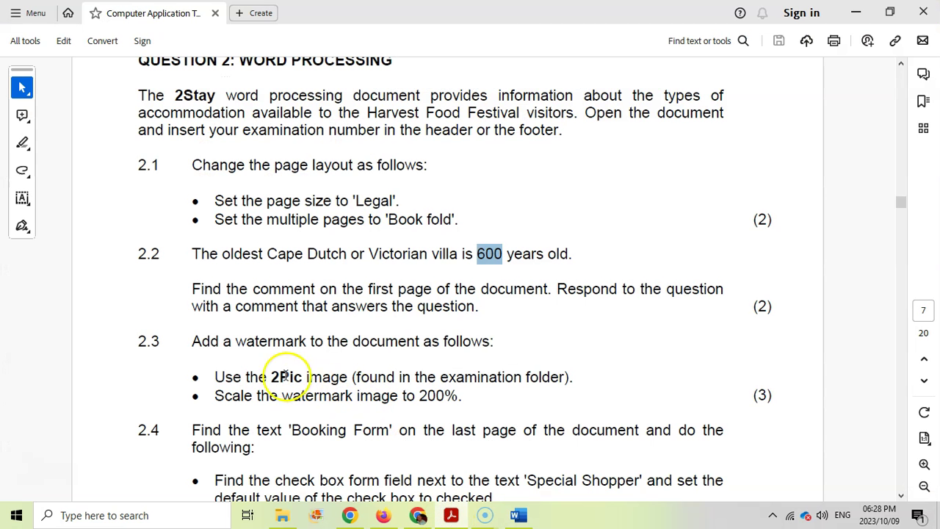
click(519, 515)
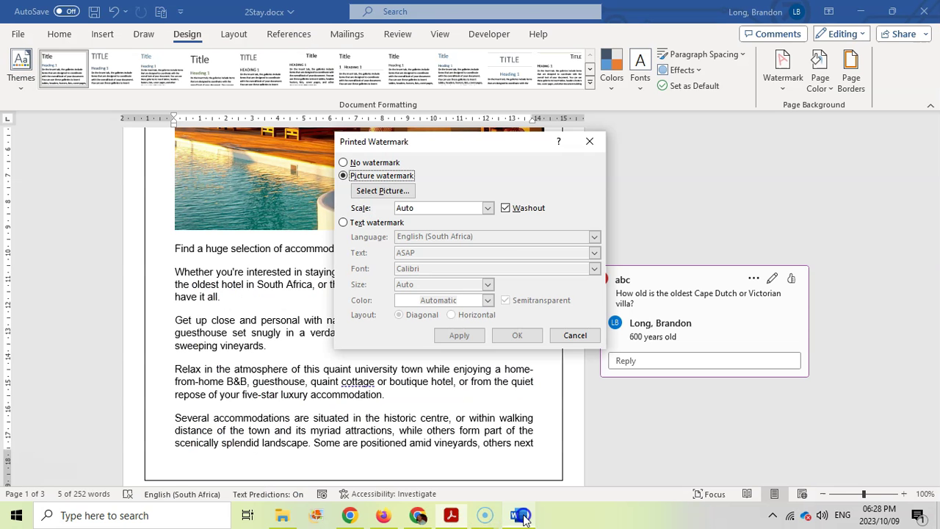
click(383, 193)
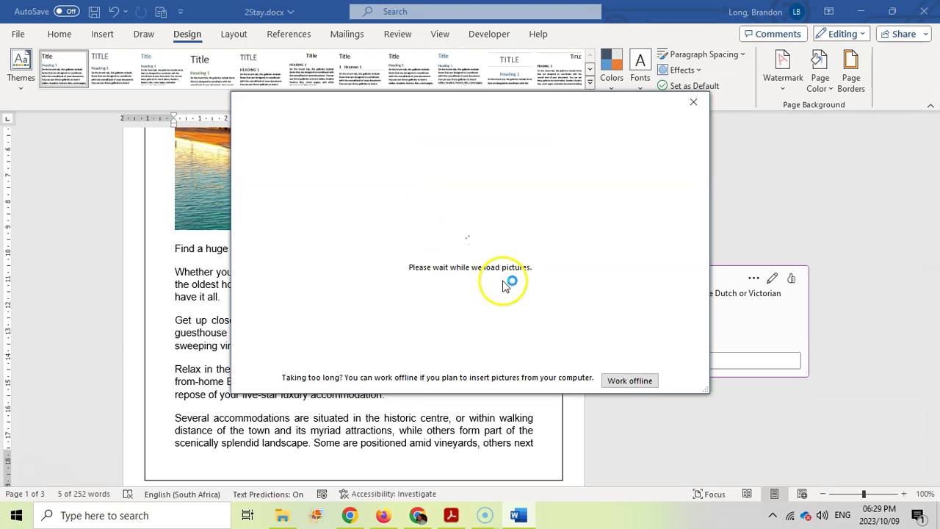
click(630, 381)
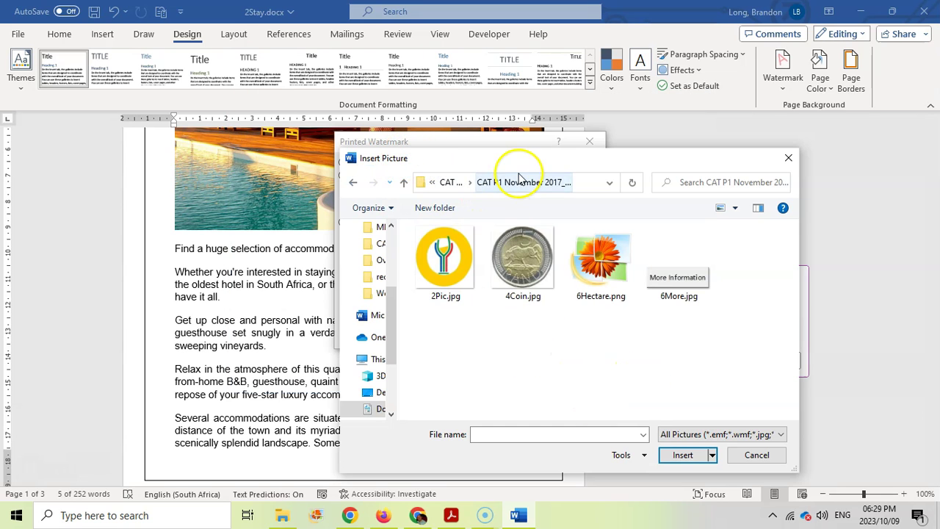
click(445, 281)
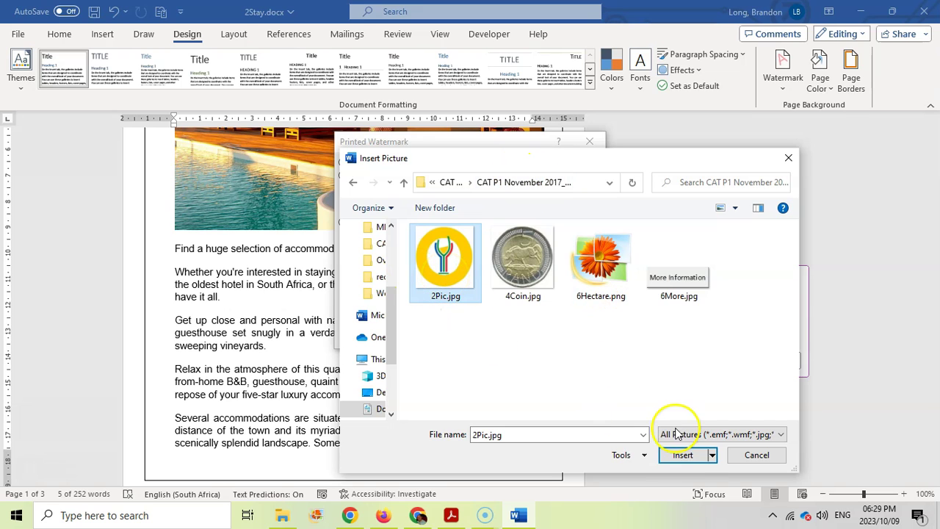
click(684, 456)
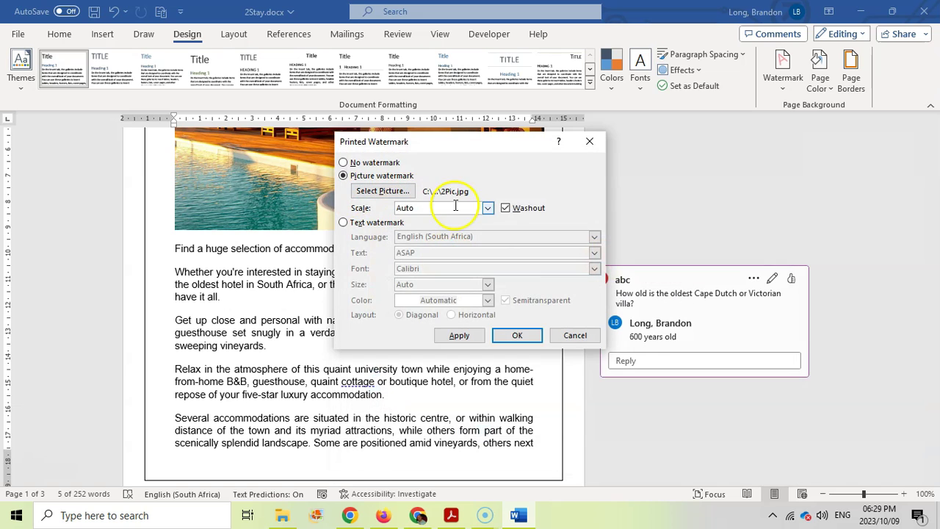
Check the required scale in the exam PDF, then set the picture watermark's scale to 200% and apply it to the document.
click(452, 517)
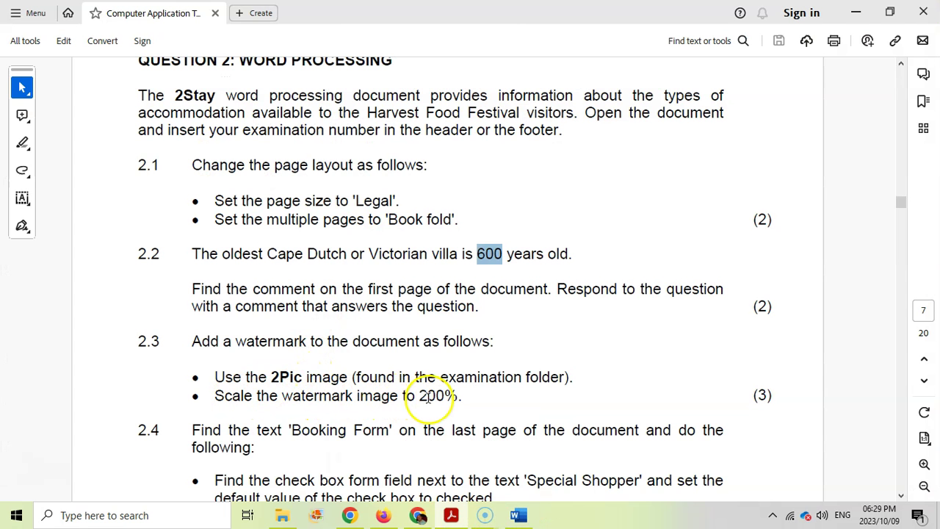
click(520, 517)
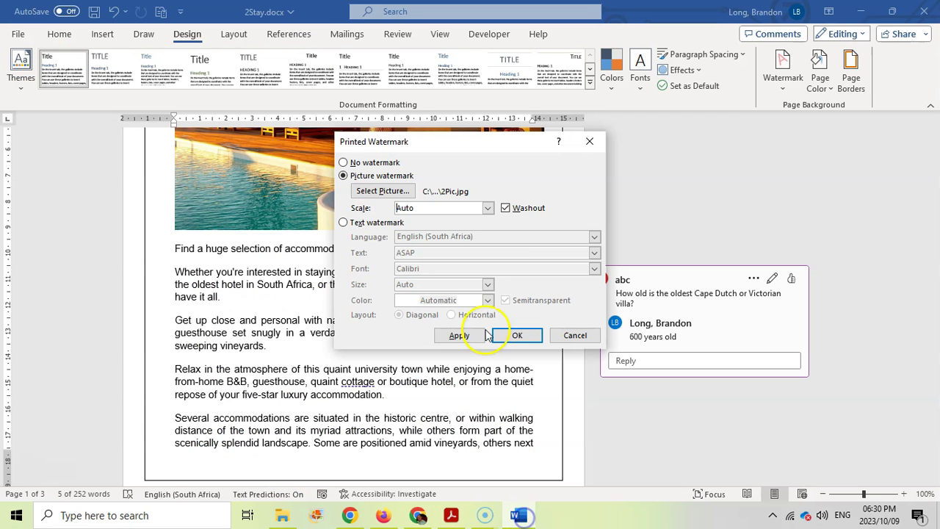
click(487, 208)
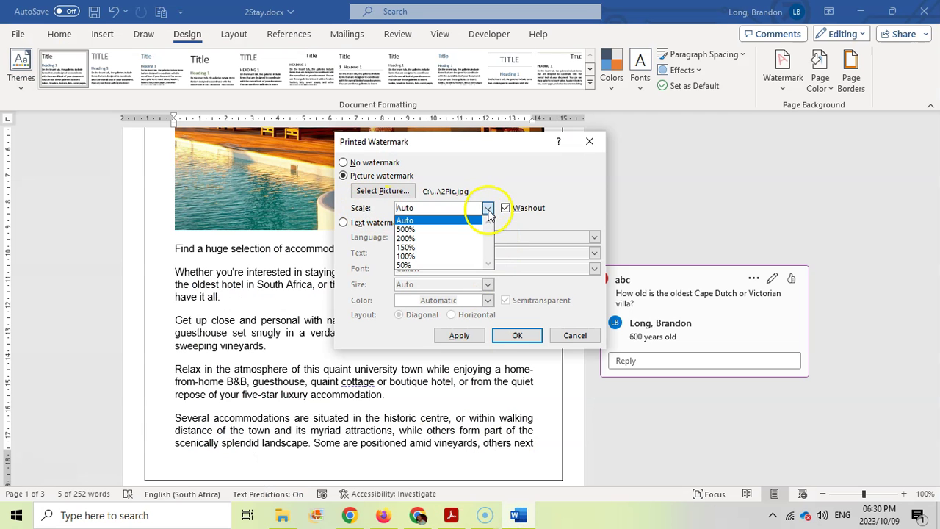
click(429, 243)
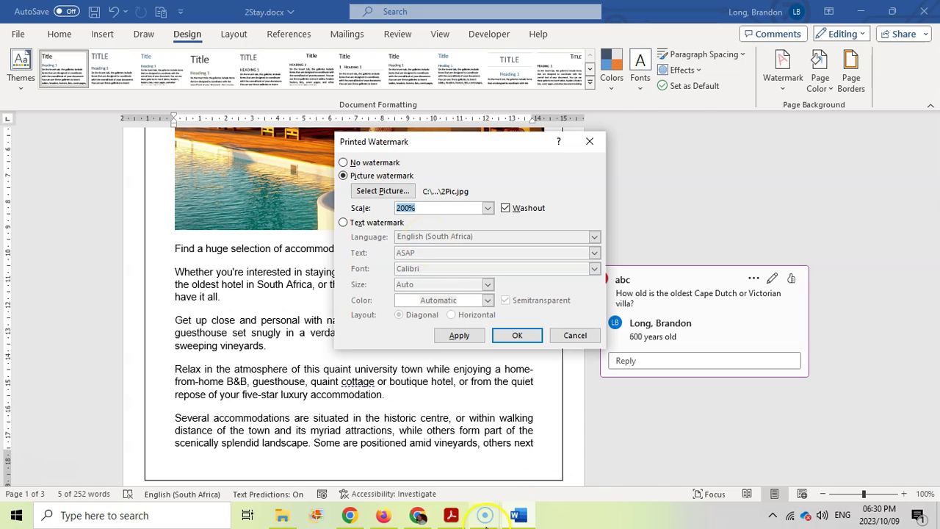
click(451, 516)
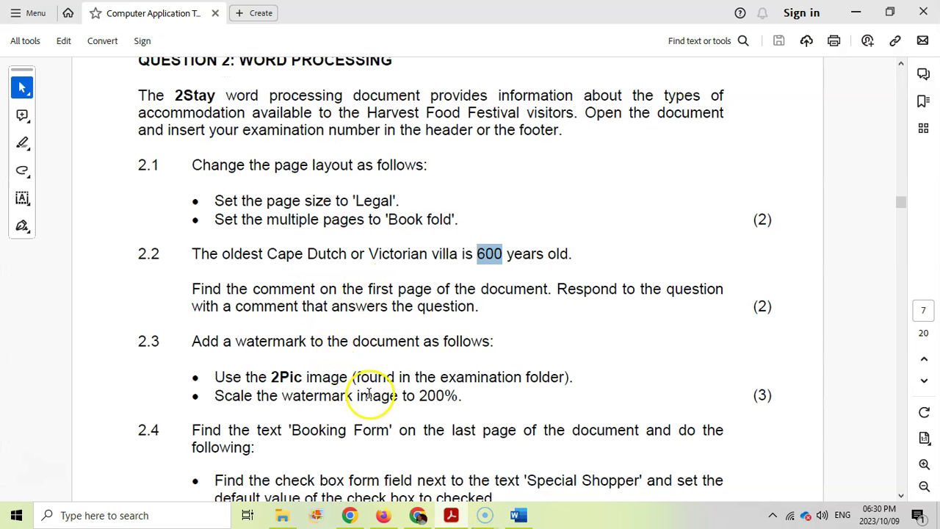
click(519, 516)
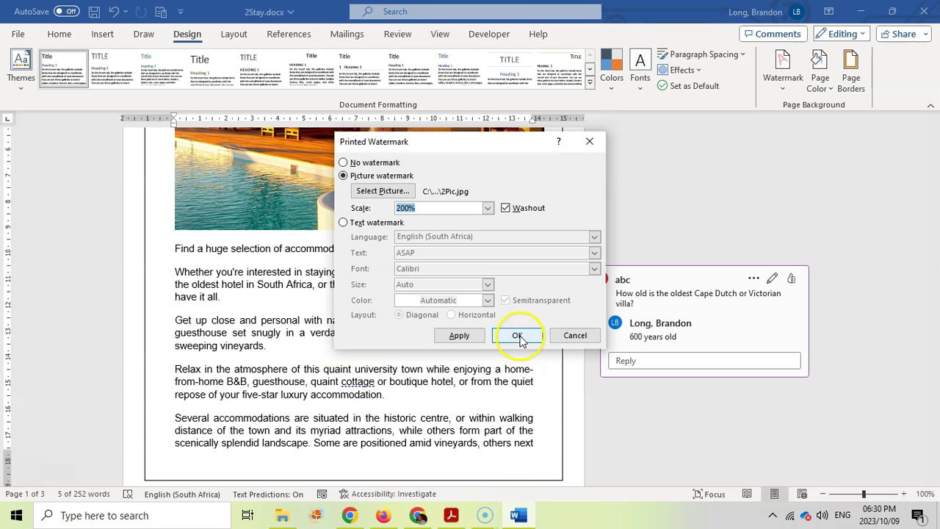
click(462, 335)
click(518, 336)
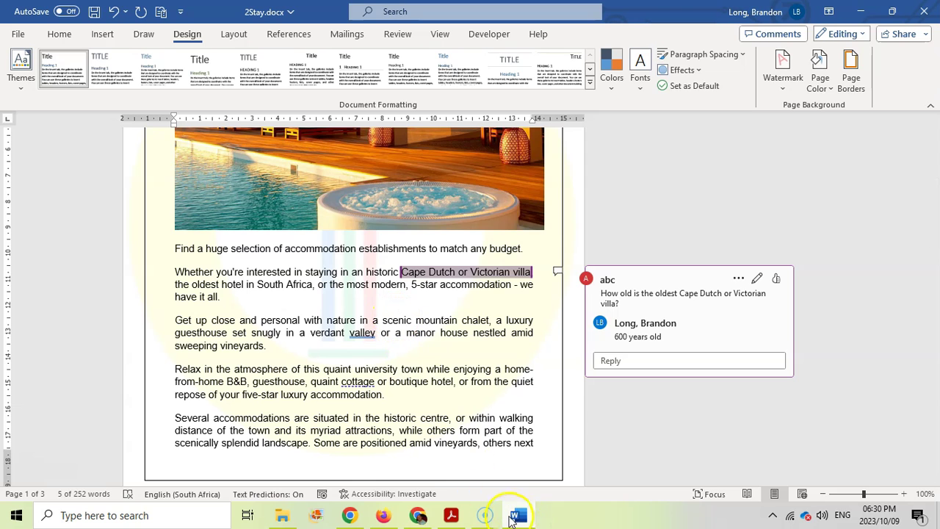
Read question 2.4 in the exam PDF and locate the Booking Form on the last page of the 2Stay document.
click(451, 515)
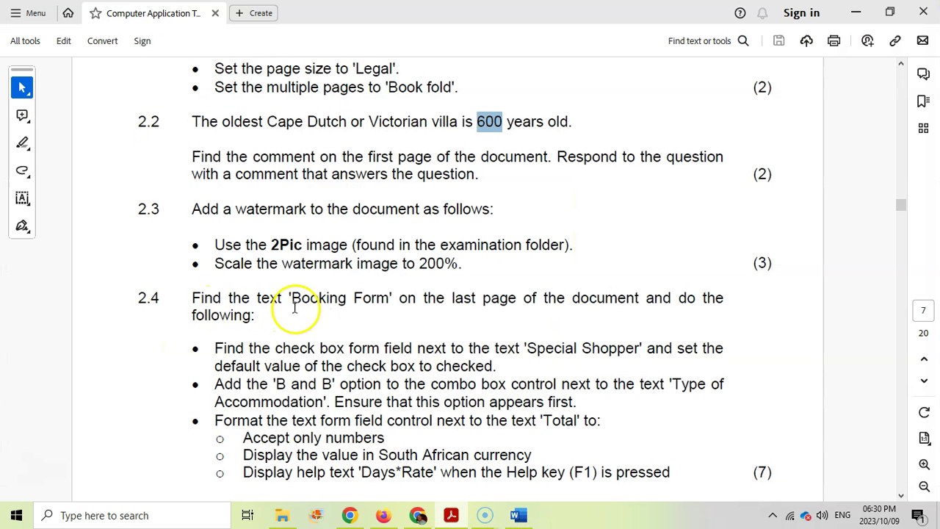
click(519, 515)
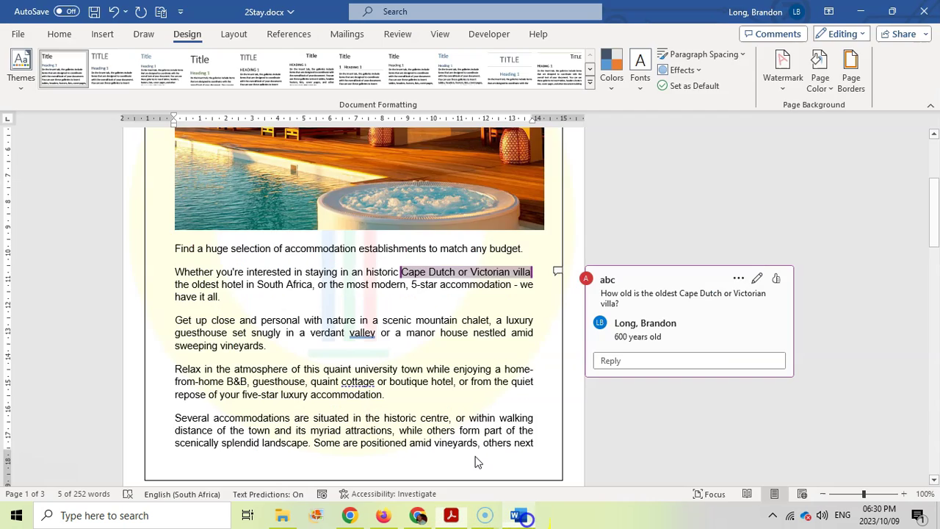
scroll(412, 243, down, 10)
scroll(349, 216, down, 10)
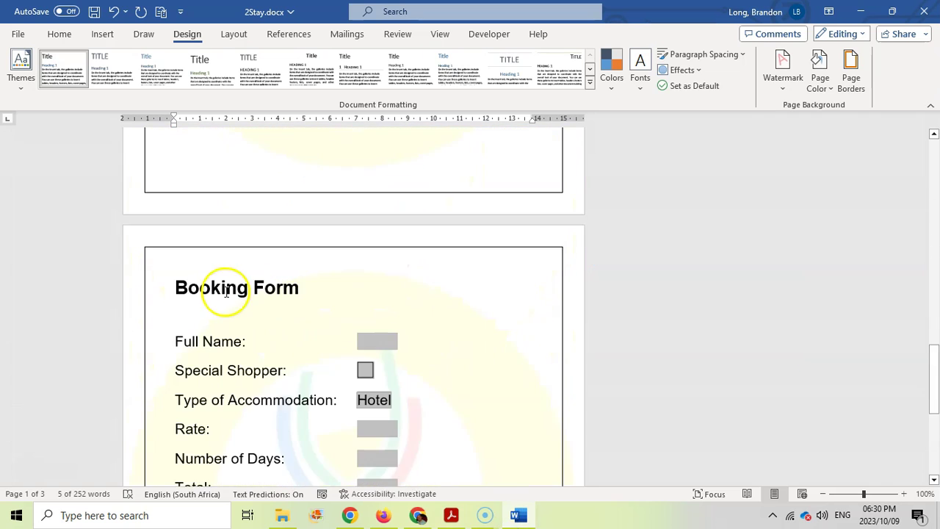
scroll(231, 287, up, 2)
key(alt+Tab)
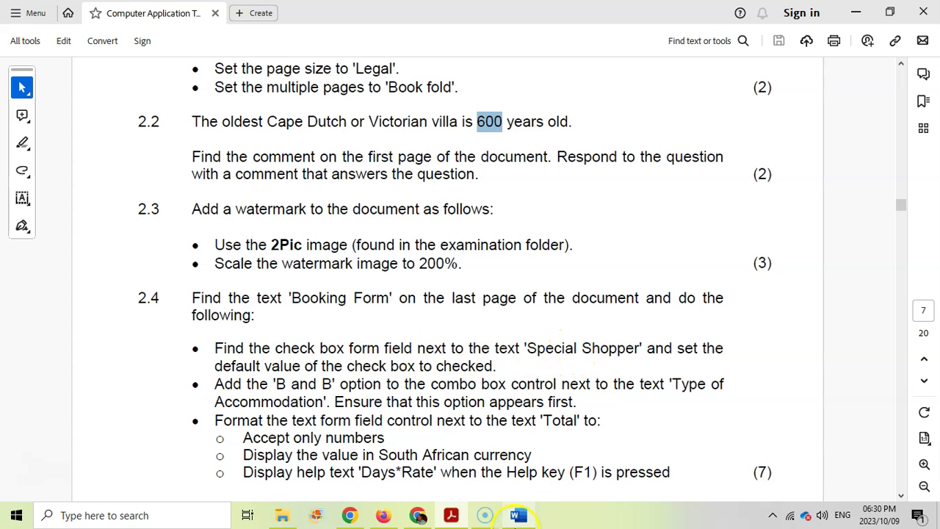
click(518, 515)
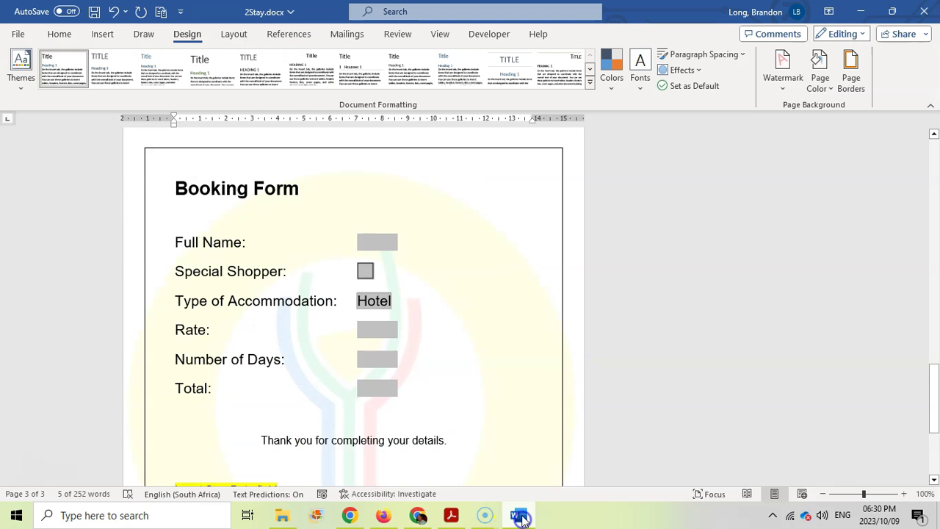
Recheck question 2.4 in the exam PDF and set the Special Shopper check box form field's default value to Checked.
click(363, 270)
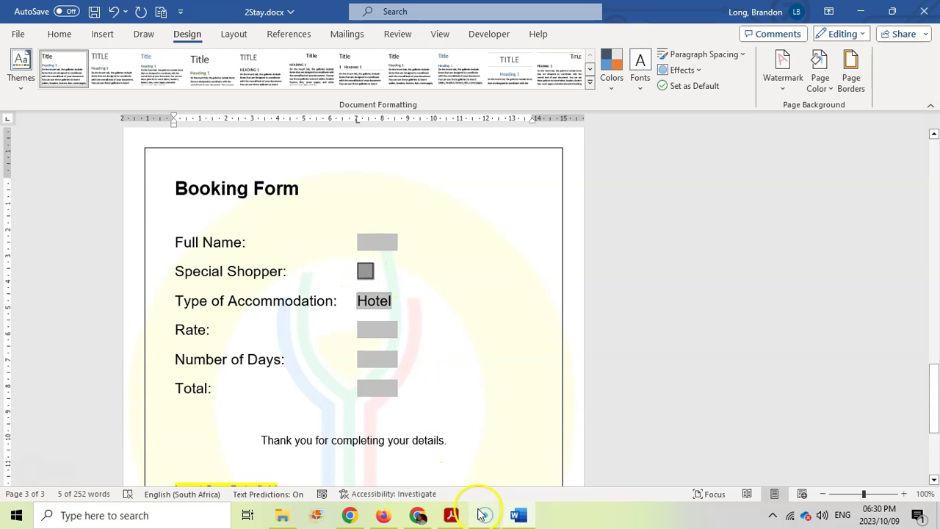
click(451, 515)
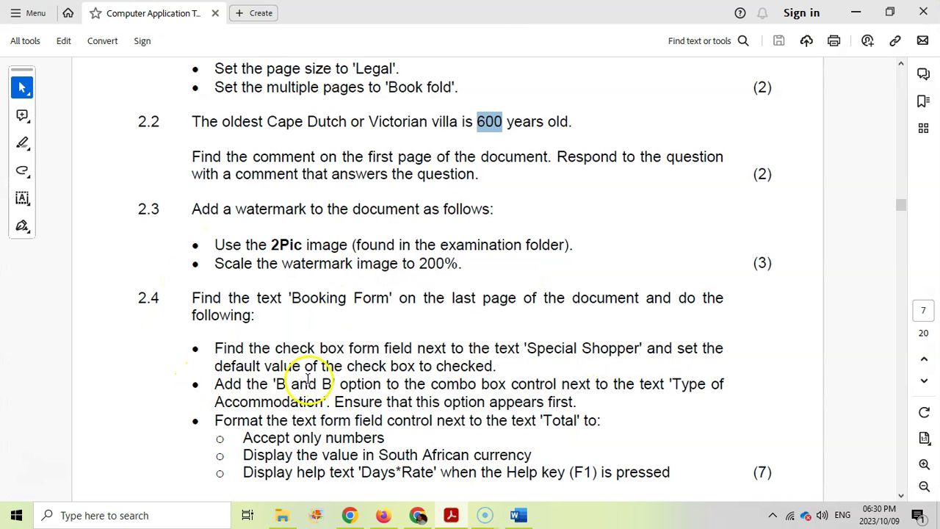
click(529, 519)
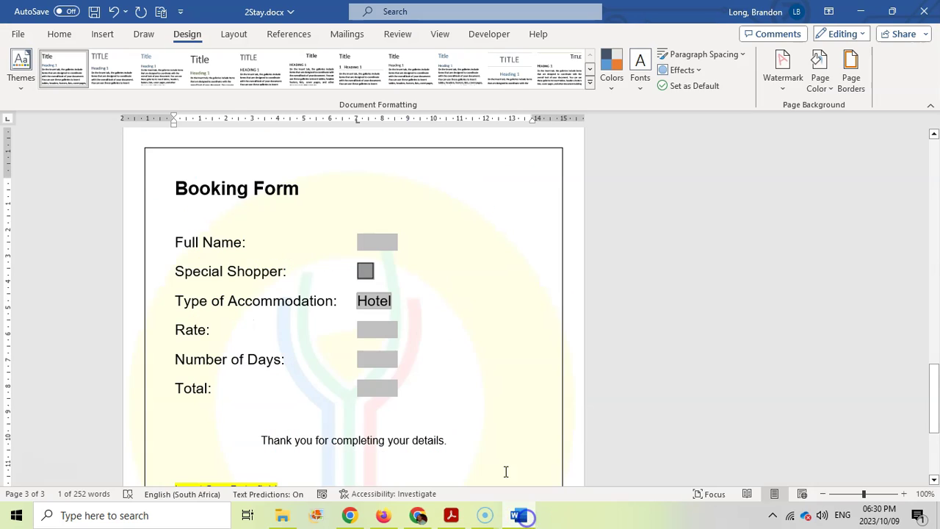
right_click(367, 273)
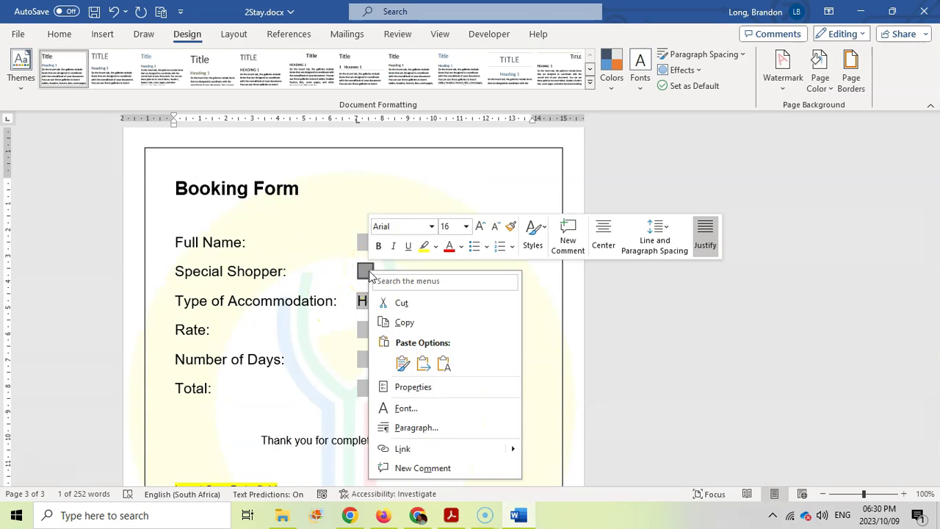
click(409, 387)
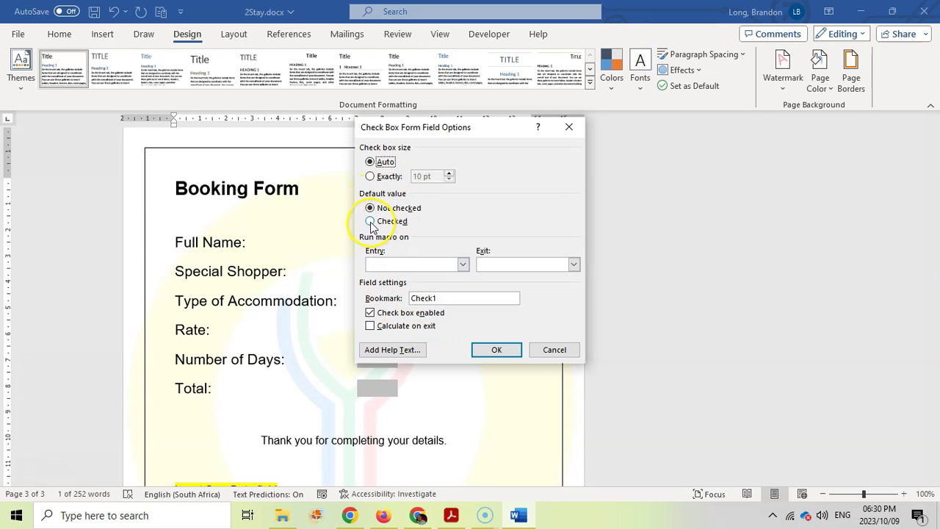
click(499, 349)
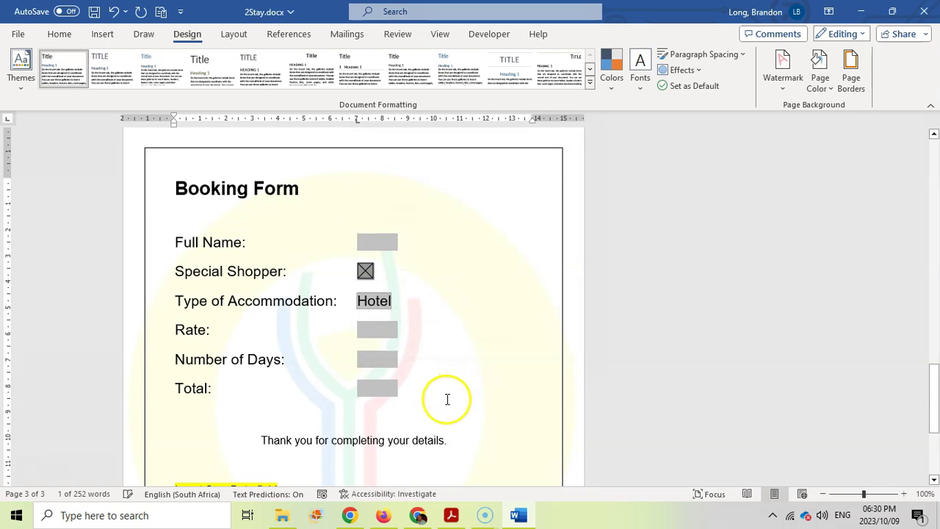
Check question 2.4 in the exam PDF and add the item 'B and B' to the Type of Accommodation drop-down form field.
click(451, 516)
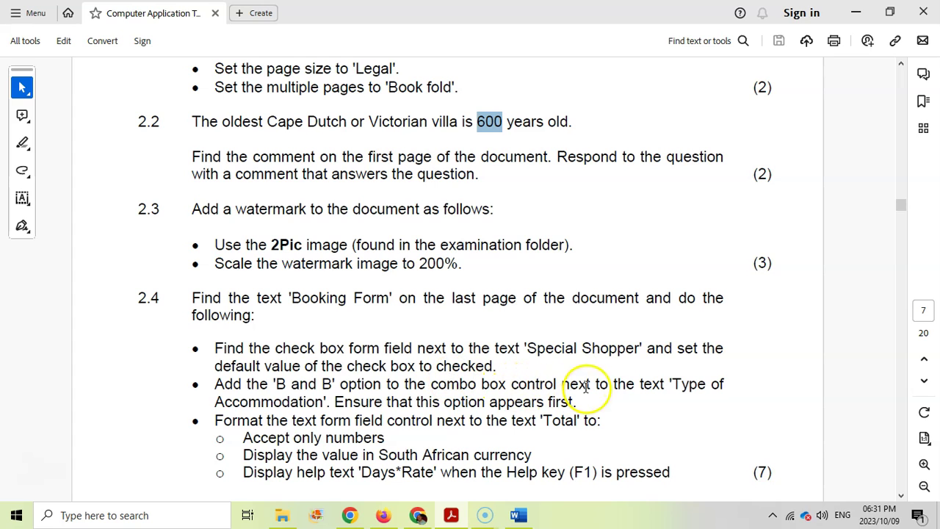
click(521, 516)
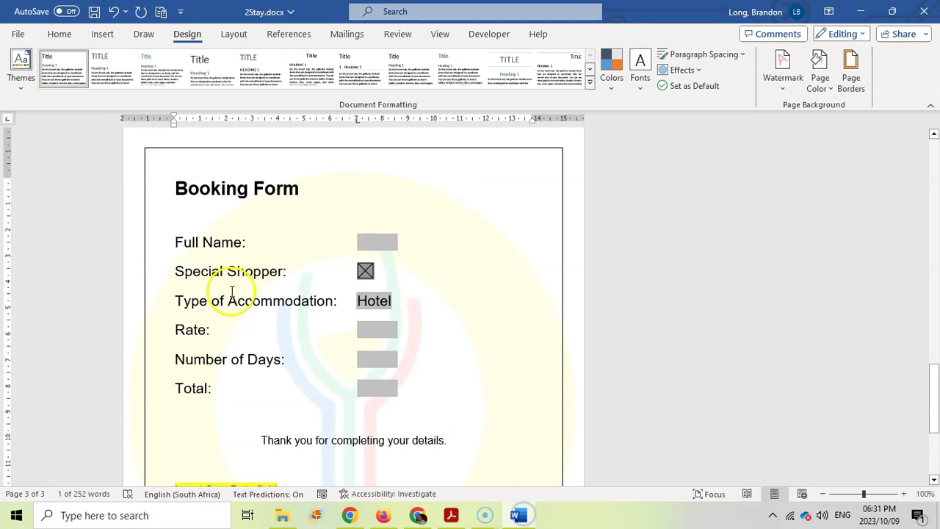
right_click(381, 301)
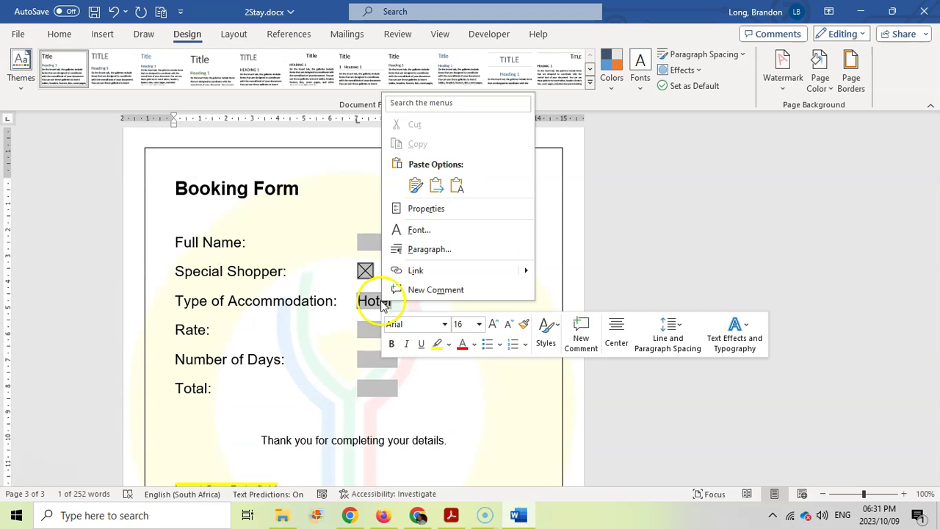
click(415, 209)
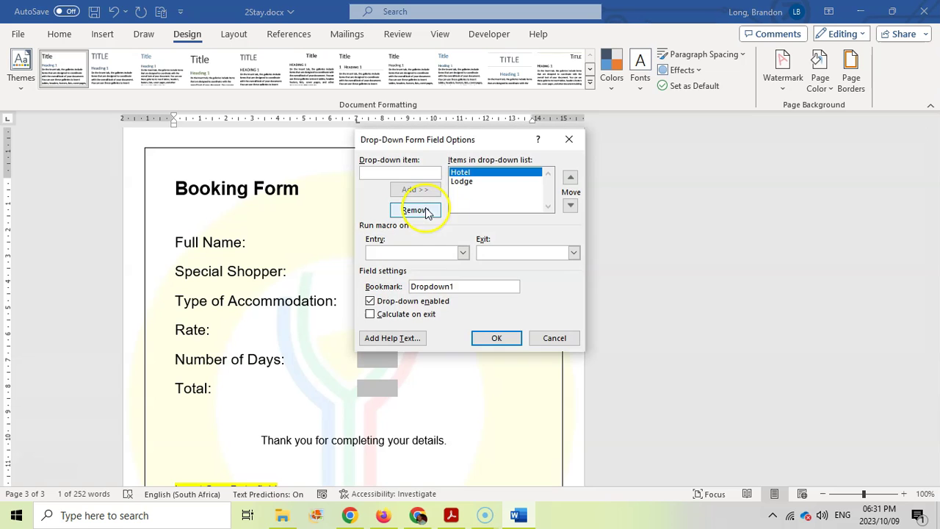
click(451, 516)
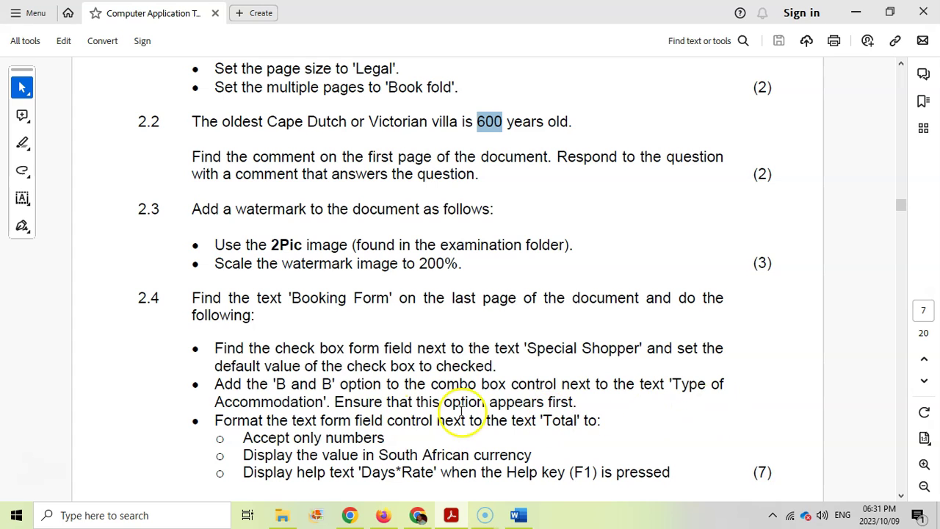
click(519, 515)
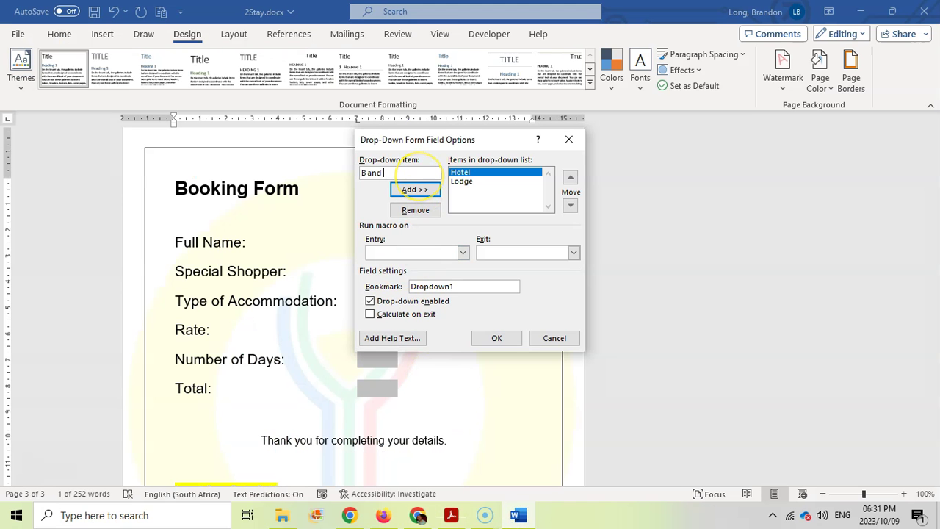
click(415, 190)
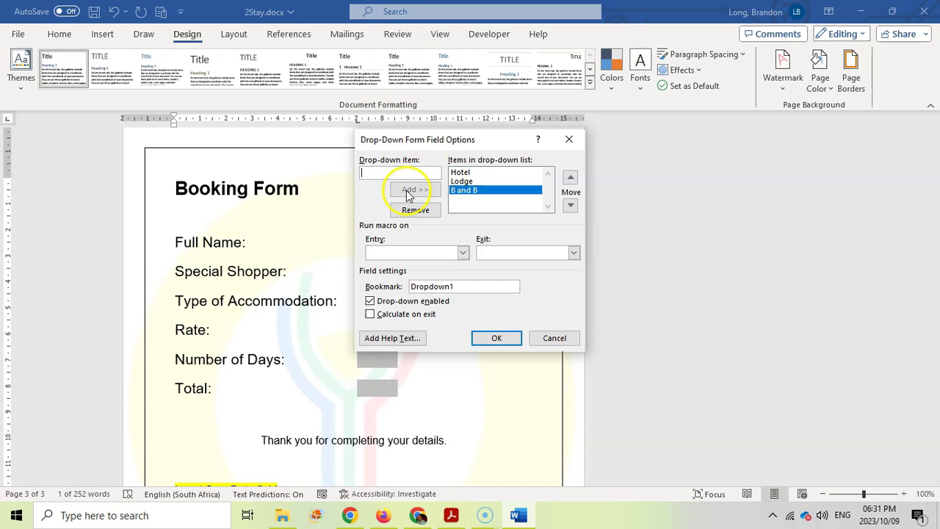
Move 'B and B' to the first position in the Type of Accommodation drop-down list and apply the field options.
click(570, 179)
click(571, 179)
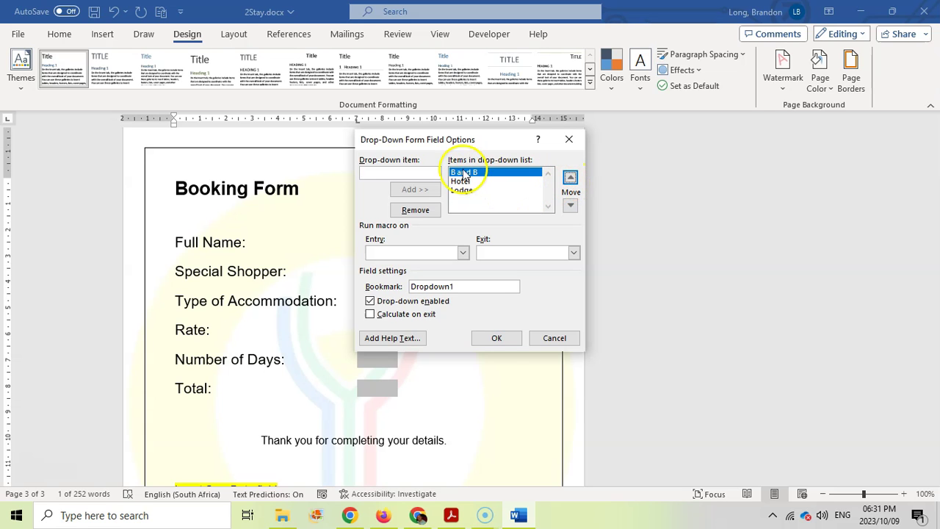
click(499, 336)
Check the Total field requirements in the exam PDF and set the Total text form field's type to Number.
key(alt+Tab)
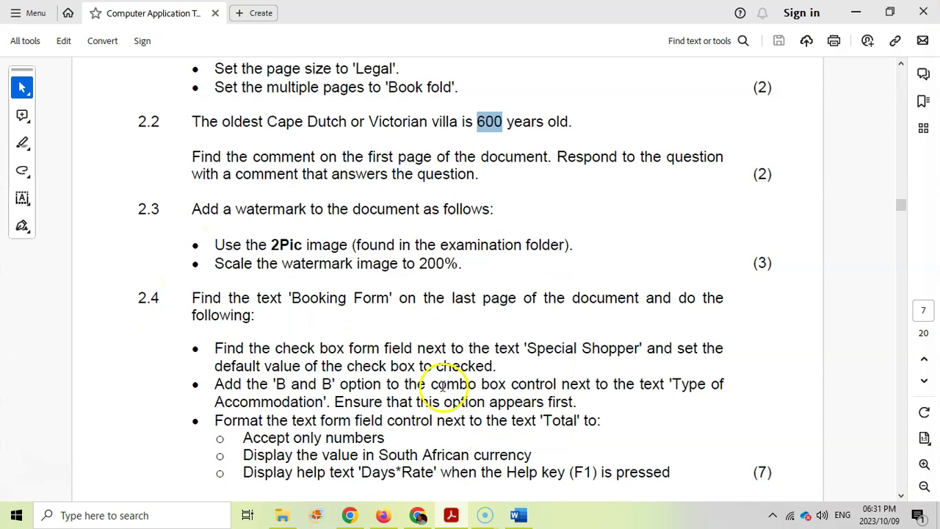
click(520, 516)
click(381, 395)
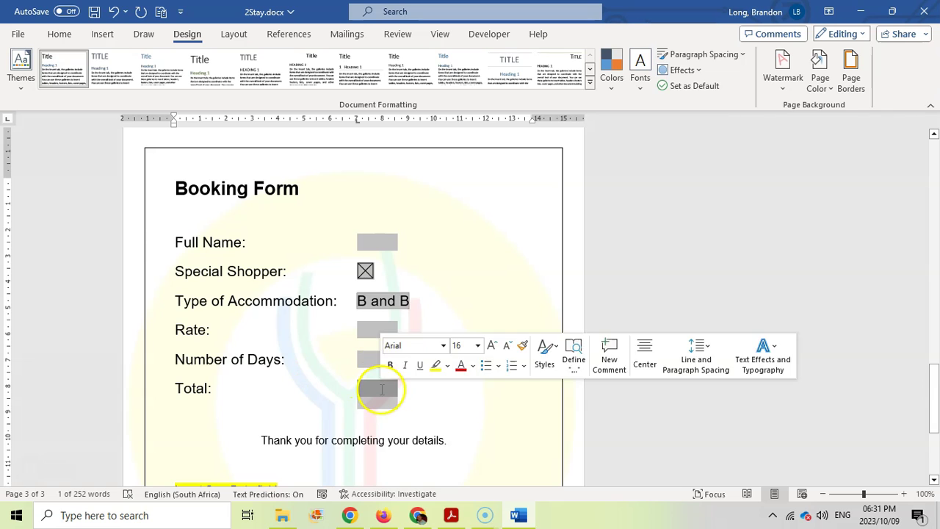
click(451, 515)
scroll(435, 420, down, 1)
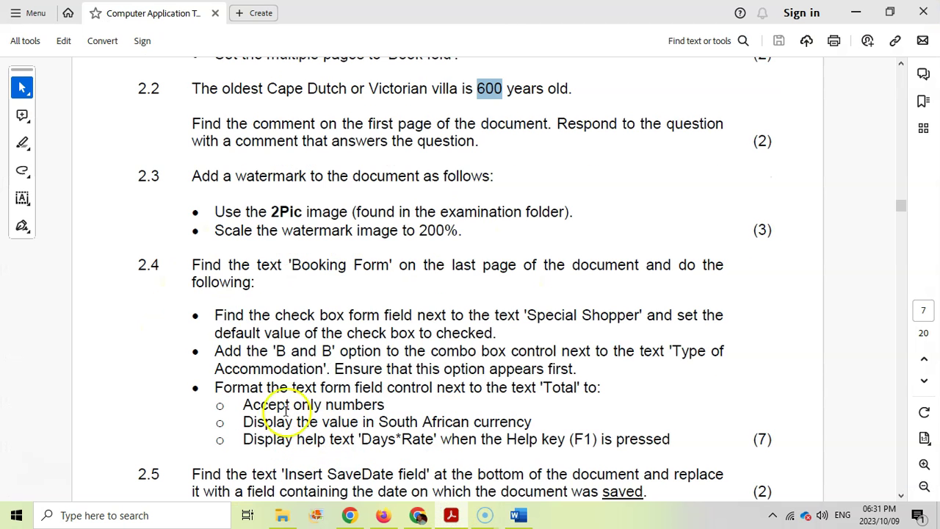
click(522, 515)
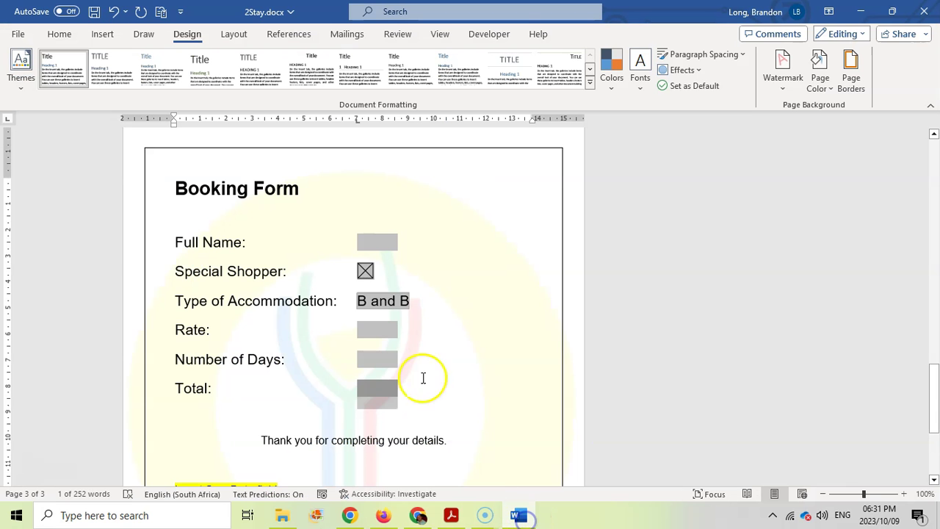
right_click(372, 389)
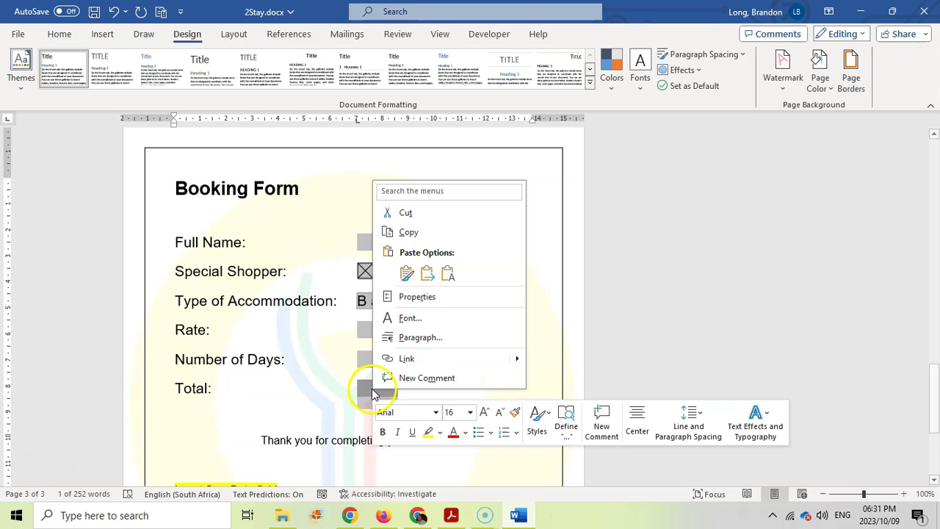
click(423, 293)
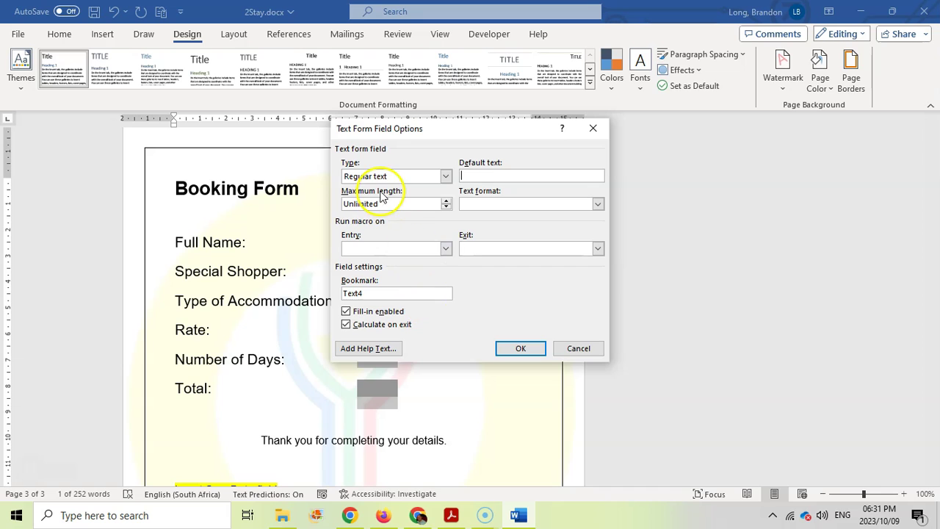
click(446, 178)
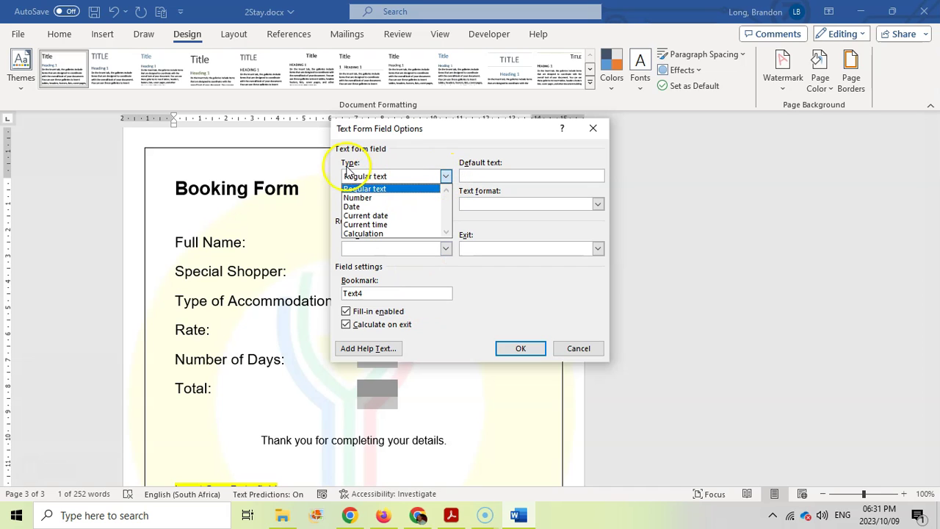
click(360, 198)
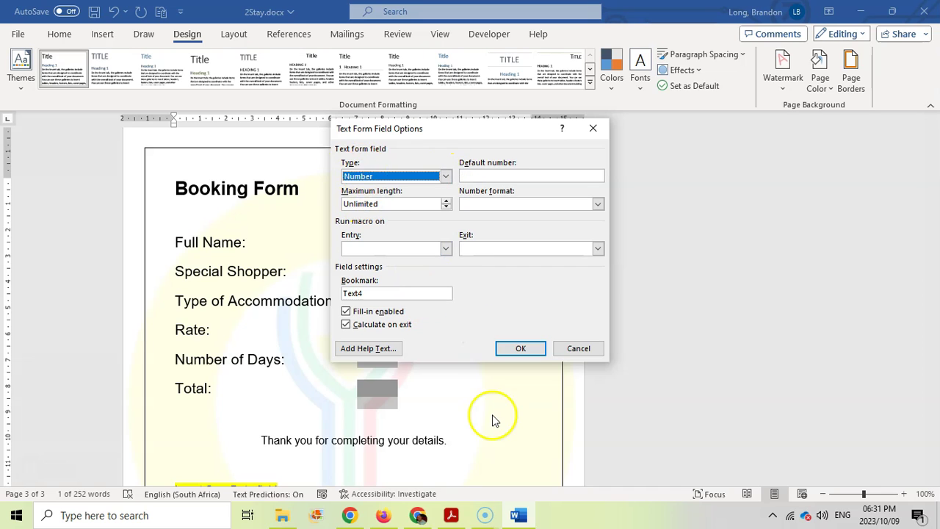
Recheck the currency requirement in the exam PDF and set the Total field's number format to R # ##0.00;(R # ##0.00).
click(451, 515)
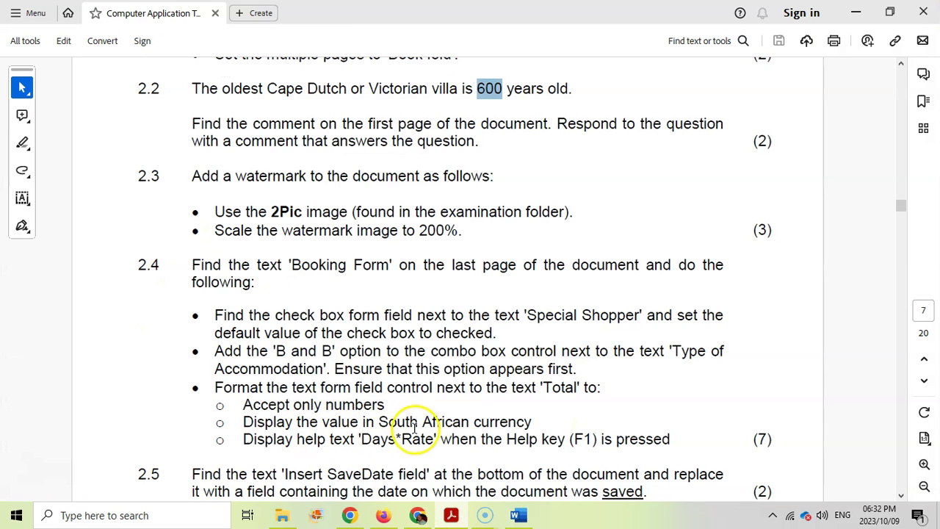
click(519, 515)
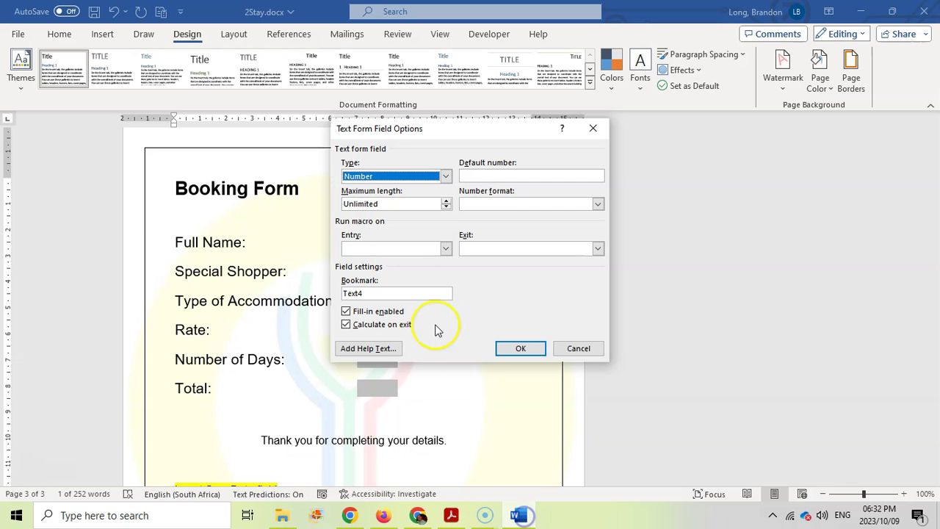
click(597, 204)
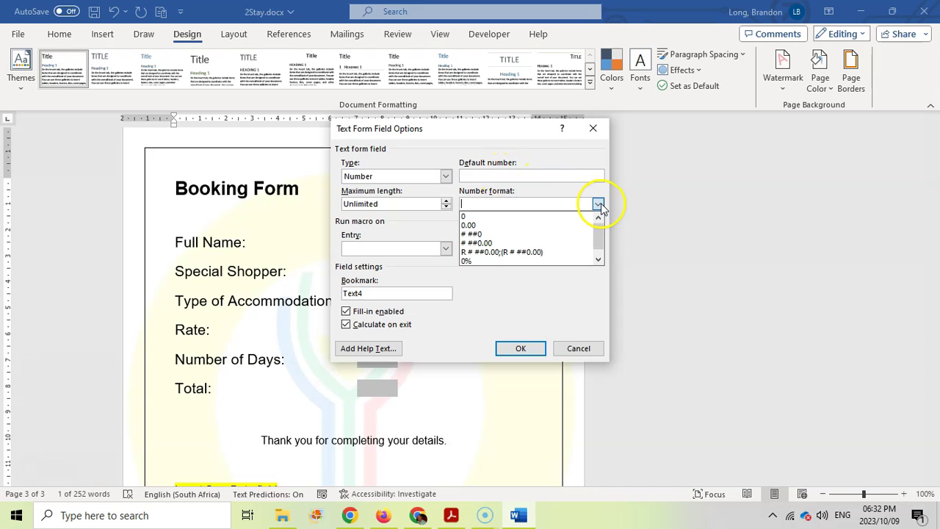
click(474, 252)
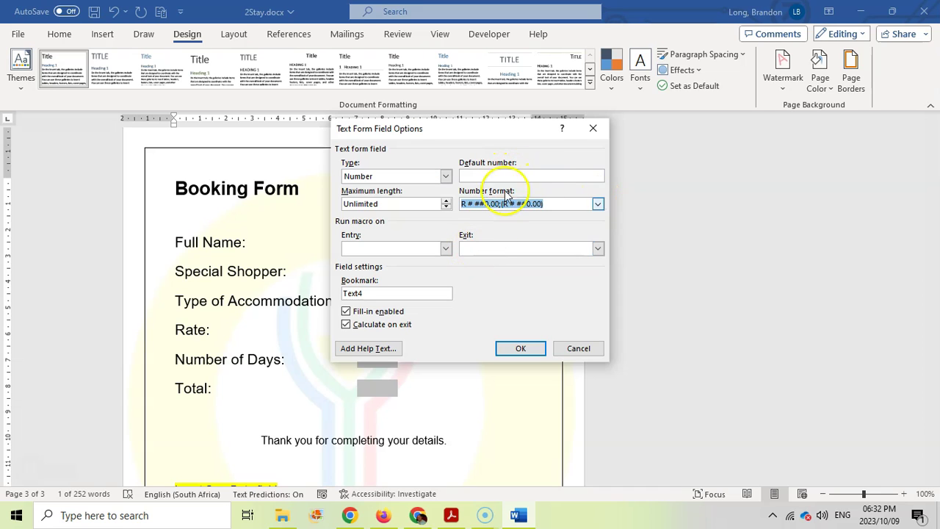
Copy 'Days*Rate' from the exam PDF, add it as the Total field's own Help Key (F1) text, and apply the field options.
click(451, 516)
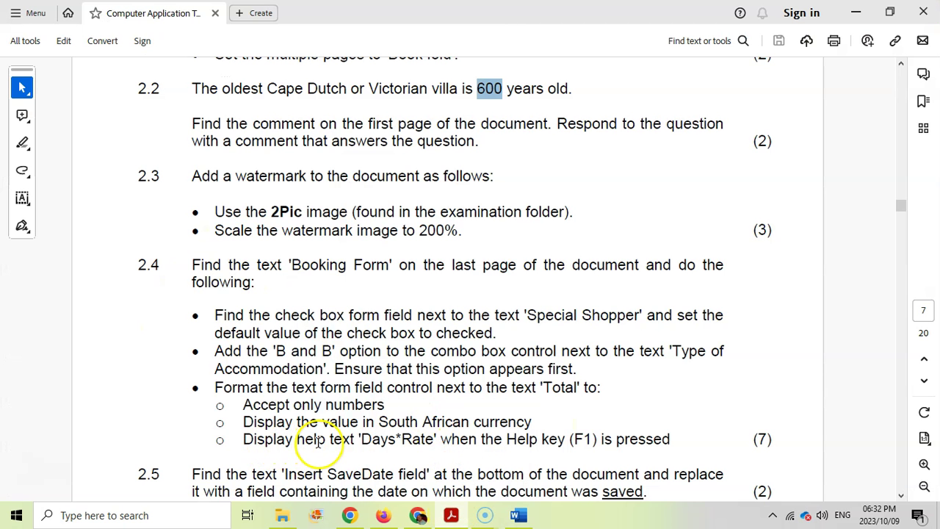
drag(360, 438, 433, 441)
right_click(412, 442)
click(443, 274)
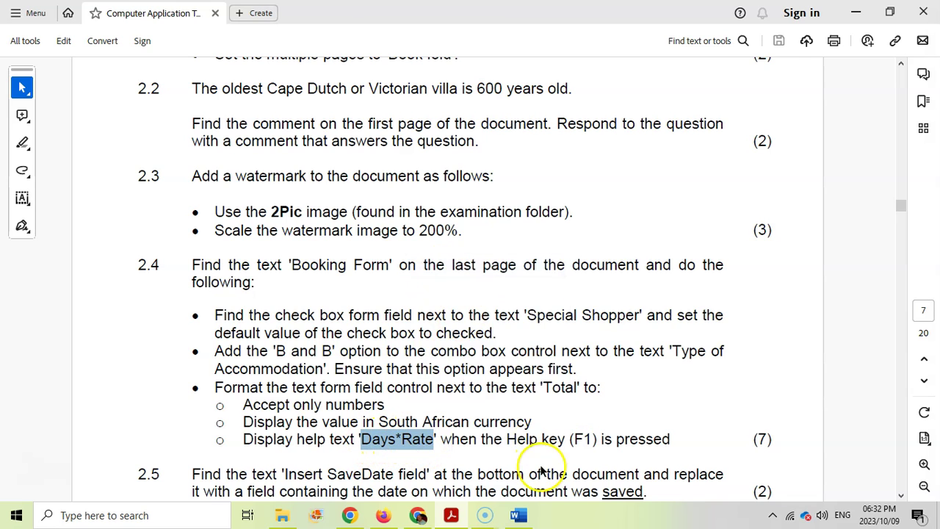
click(520, 515)
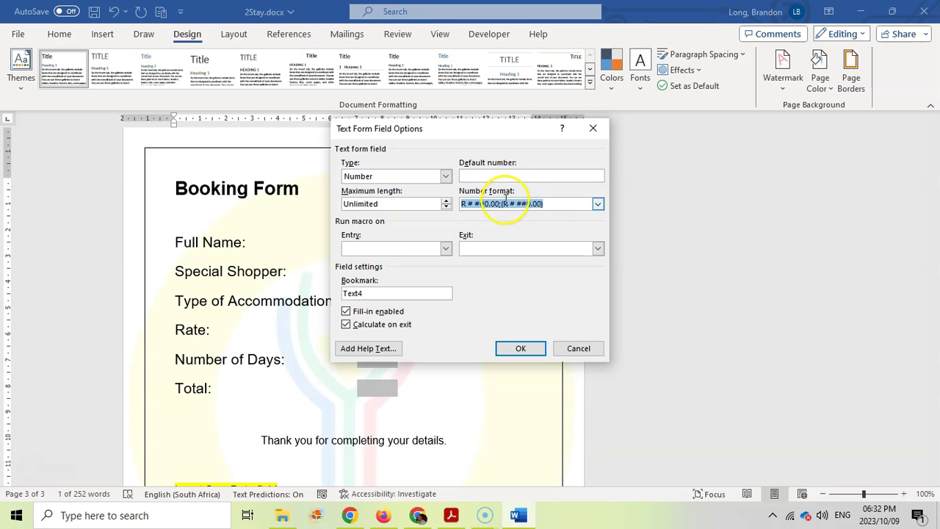
click(375, 350)
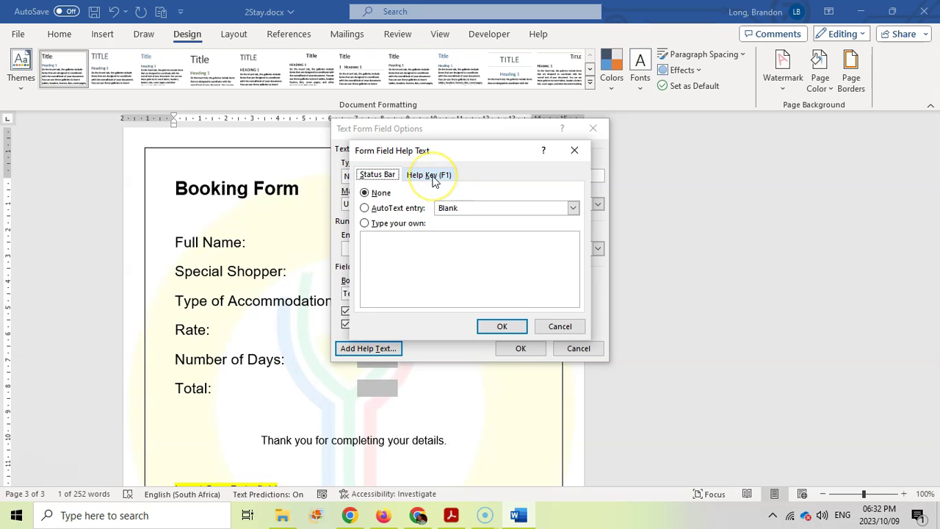
click(432, 176)
click(381, 227)
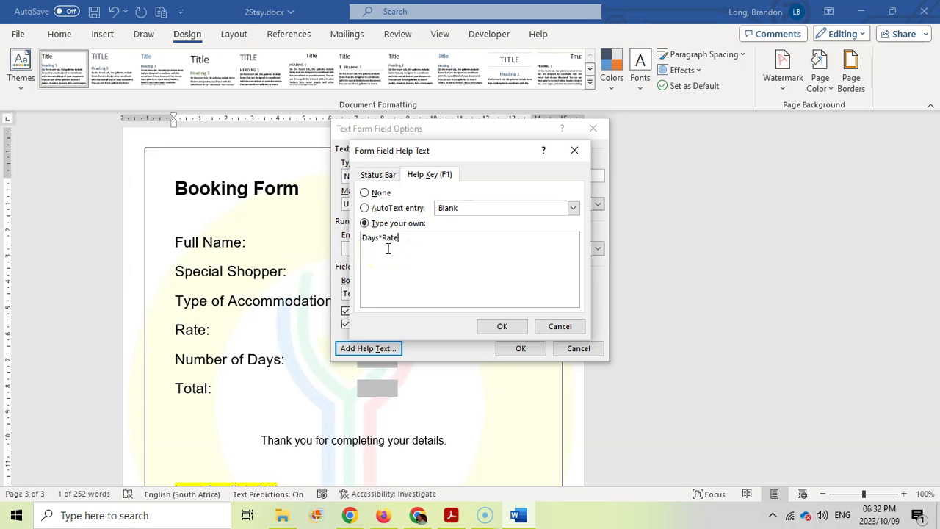
click(504, 328)
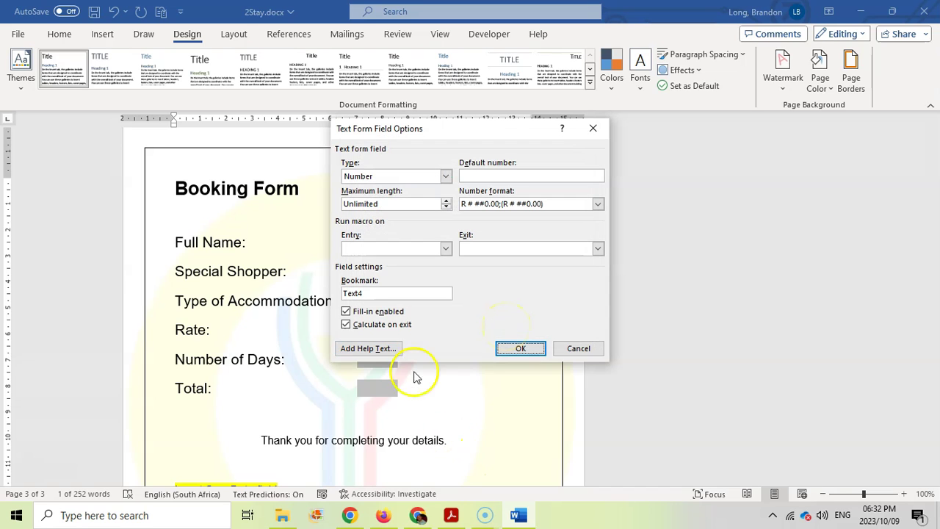
click(451, 515)
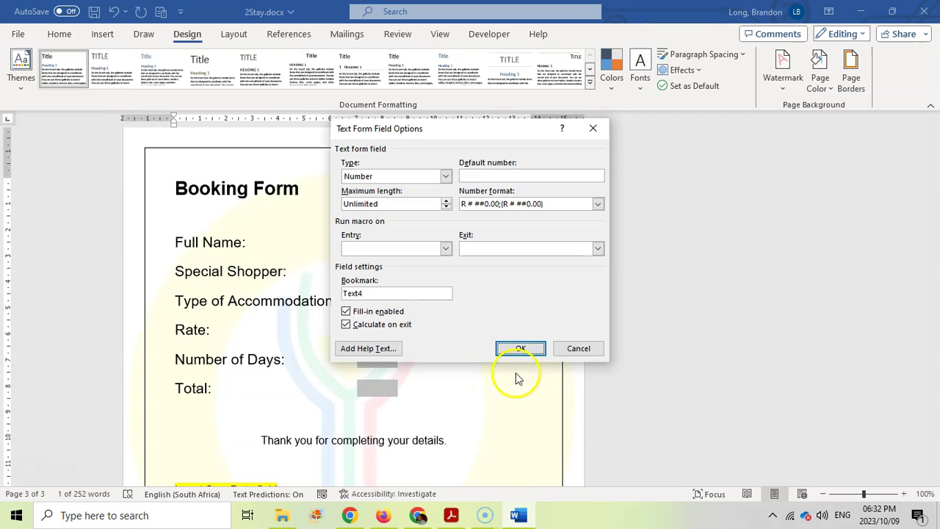
click(523, 349)
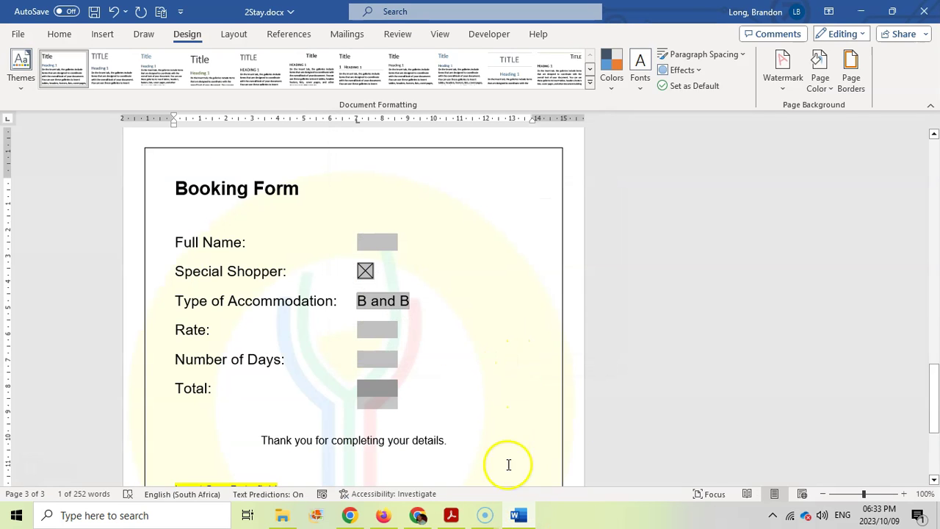
Read question 2.5 in the exam PDF and locate the 'Insert SaveDate field' text at the bottom of the 2Stay document in Word.
click(451, 515)
scroll(442, 402, down, 3)
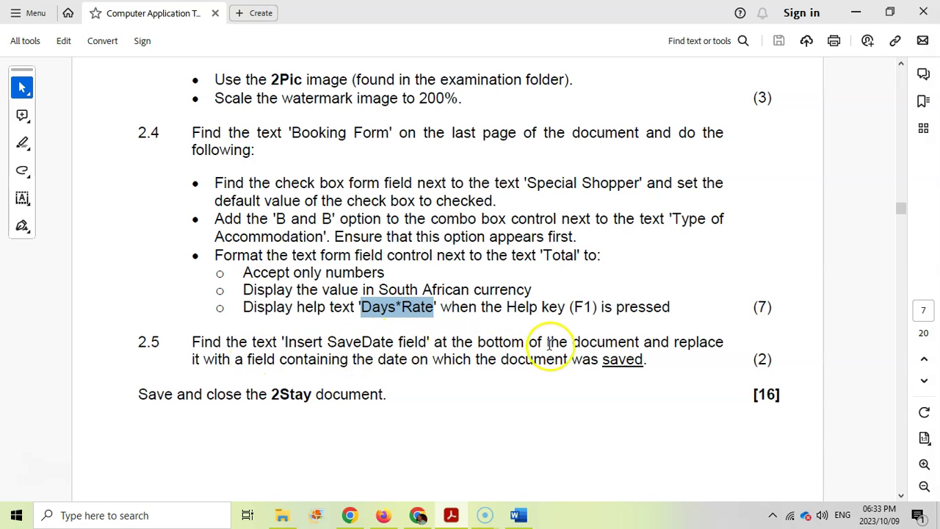
click(518, 515)
scroll(216, 357, down, 3)
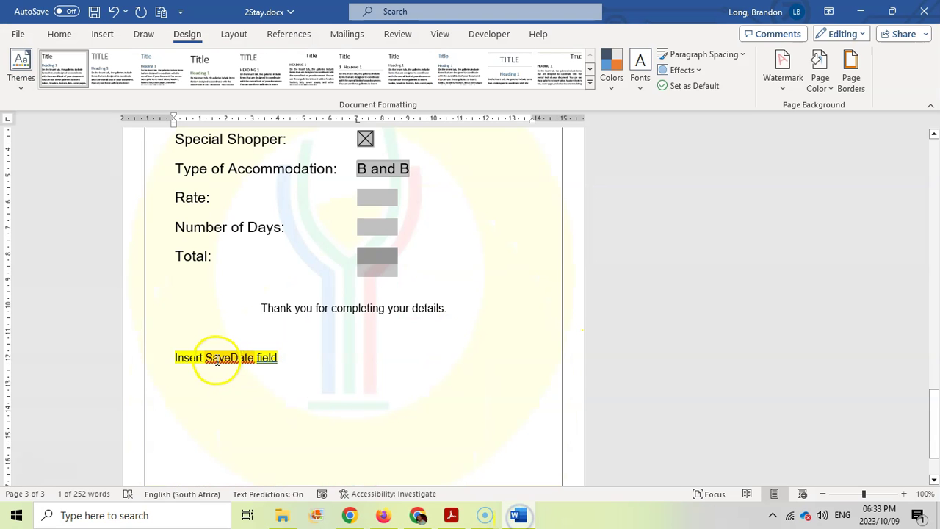
click(451, 514)
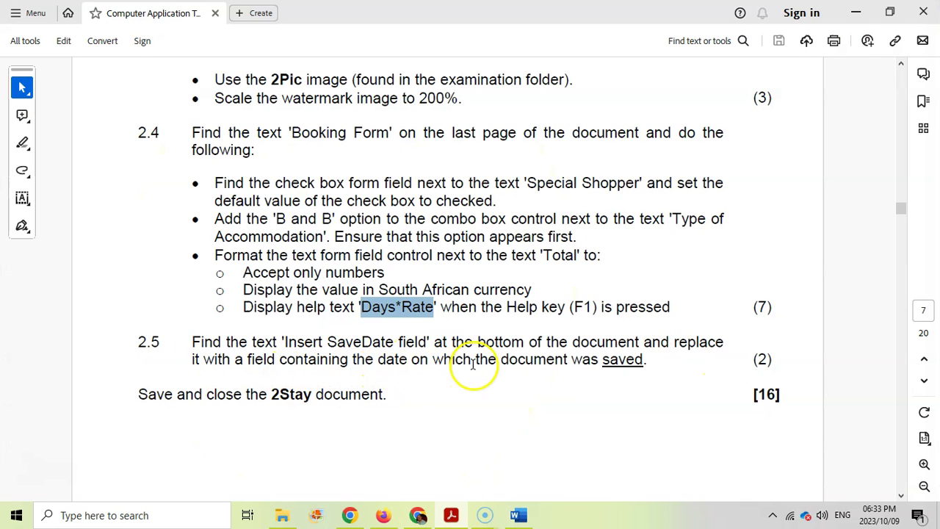
click(519, 515)
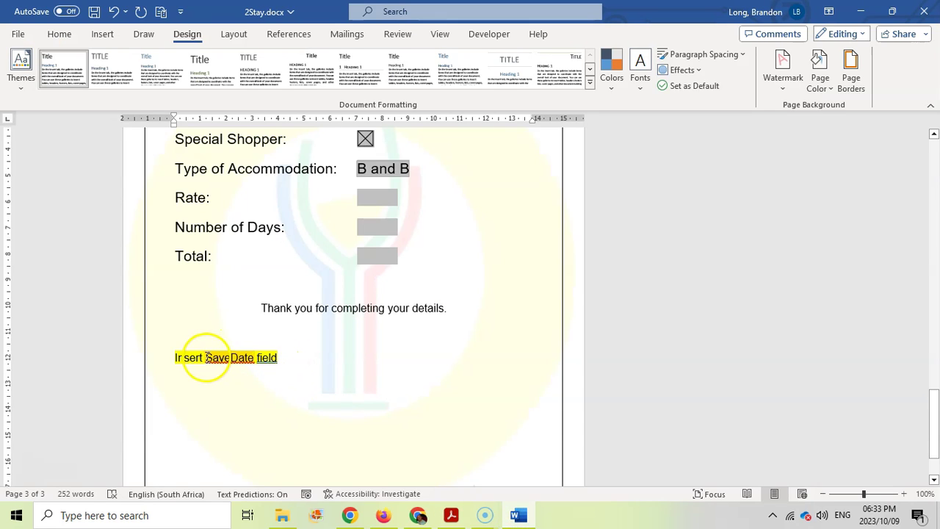
Replace the word 'SaveDate' in the highlighted placeholder line with a SaveDate field, rechecking the requirement in the exam PDF.
drag(205, 357, 254, 358)
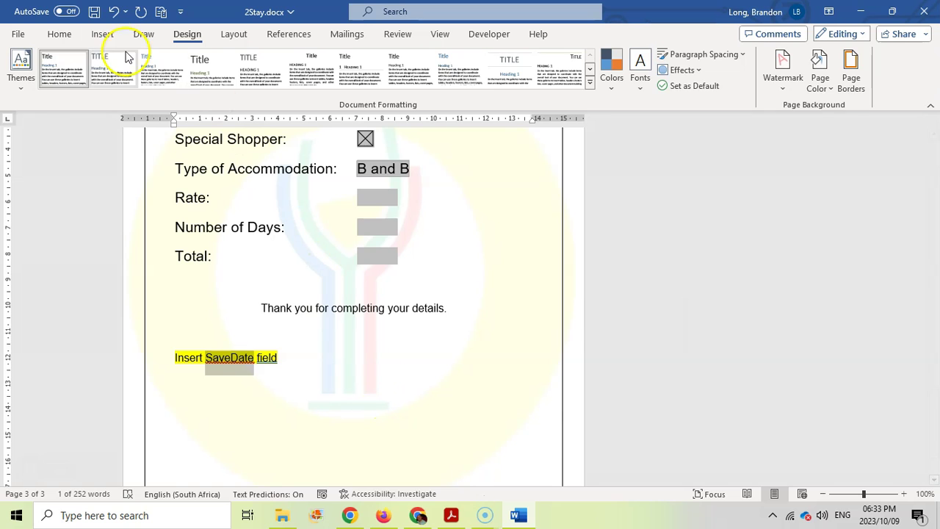
click(102, 33)
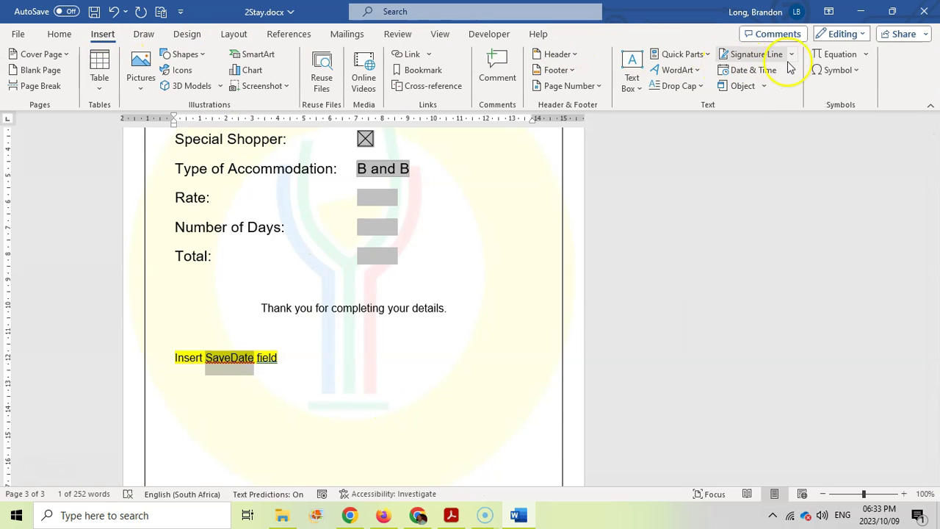
click(695, 56)
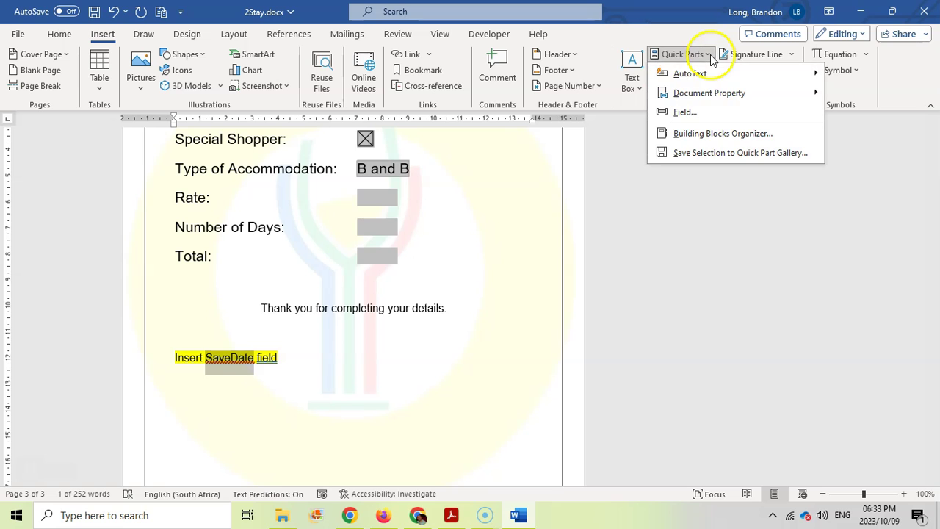
click(683, 113)
click(451, 515)
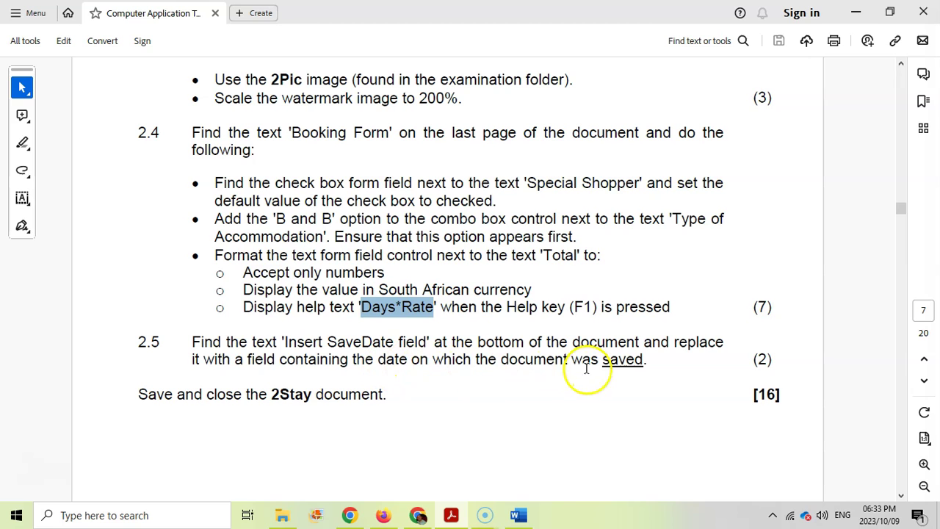
click(519, 515)
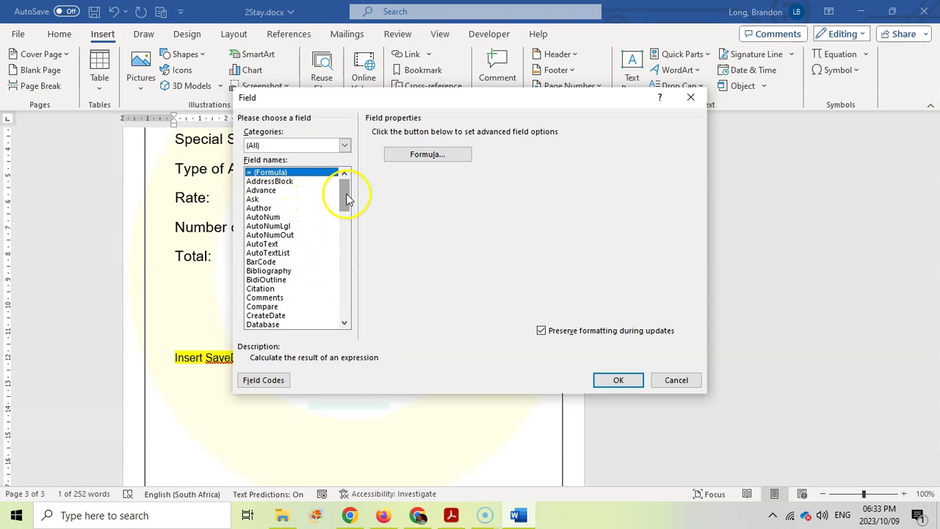
drag(346, 194, 347, 213)
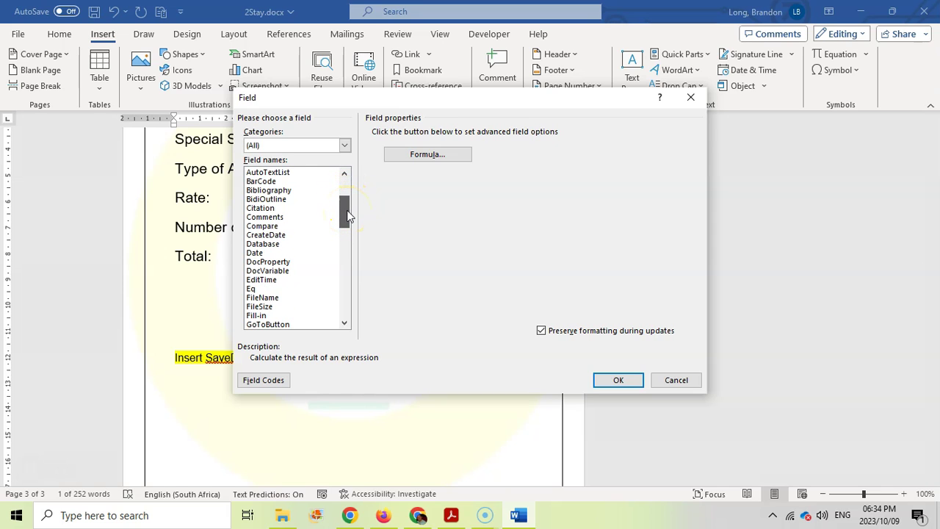
drag(349, 215, 361, 280)
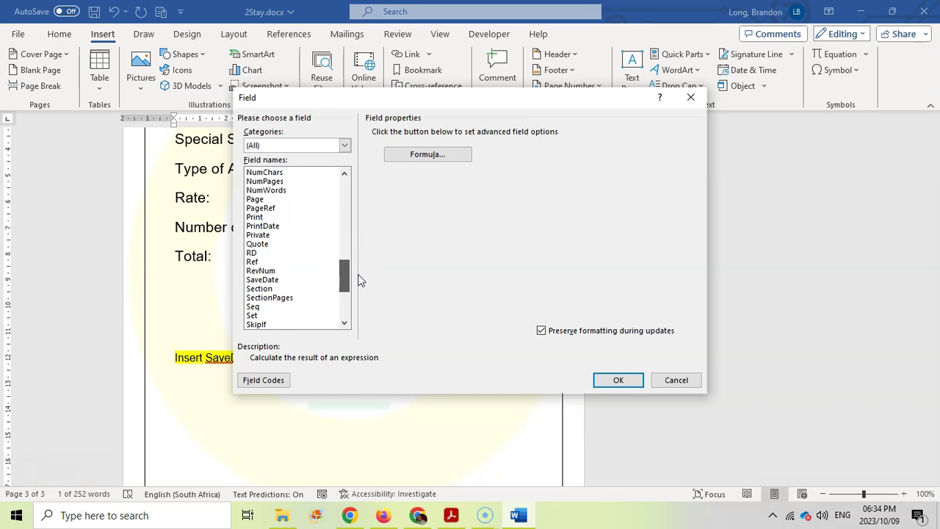
click(258, 280)
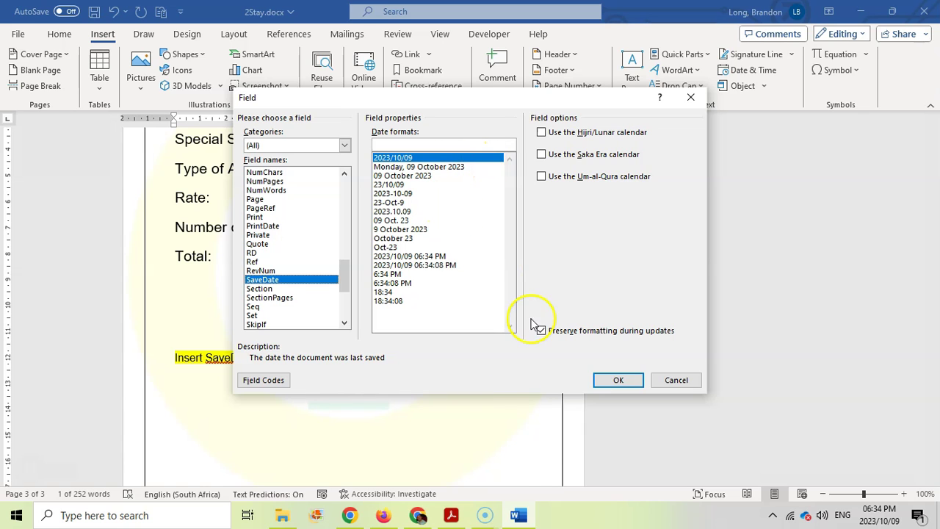
click(450, 516)
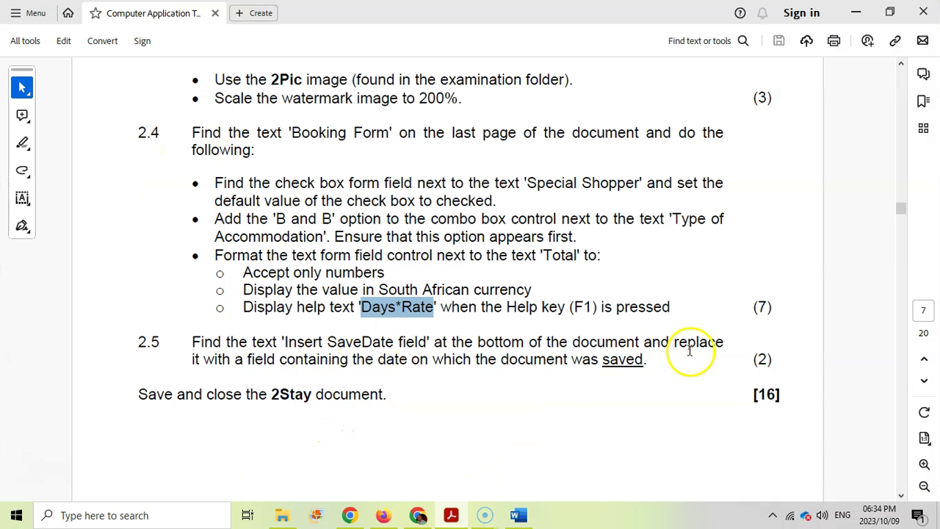
click(520, 515)
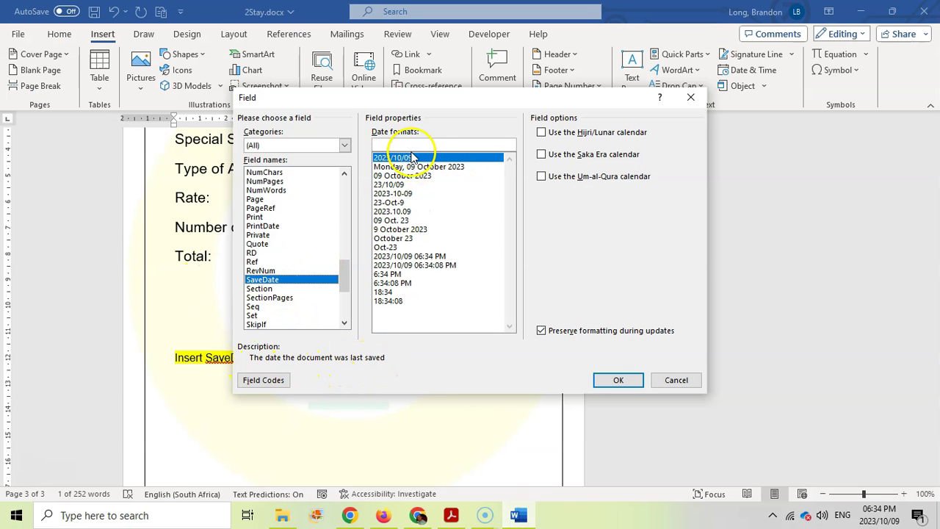
click(614, 380)
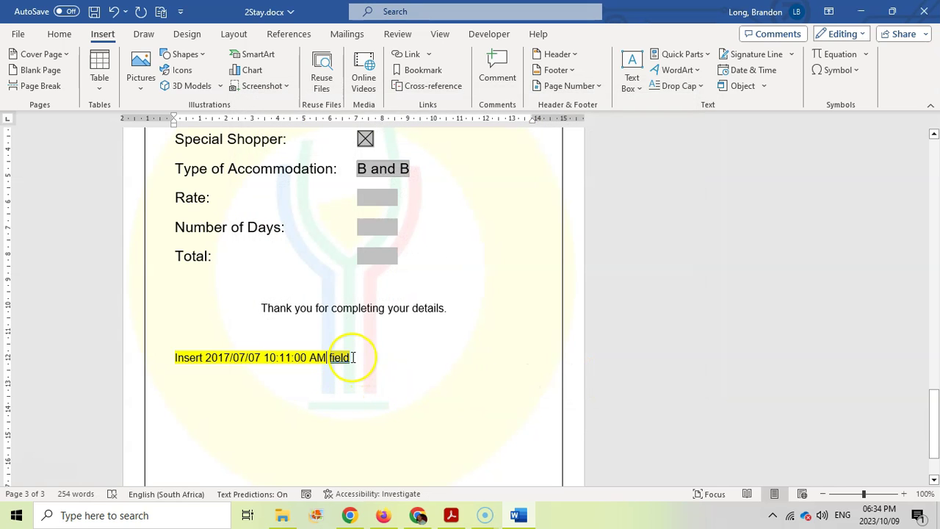
Delete the leftover words 'field' and 'Insert' around the inserted date field and save the document.
key(BackSpace)
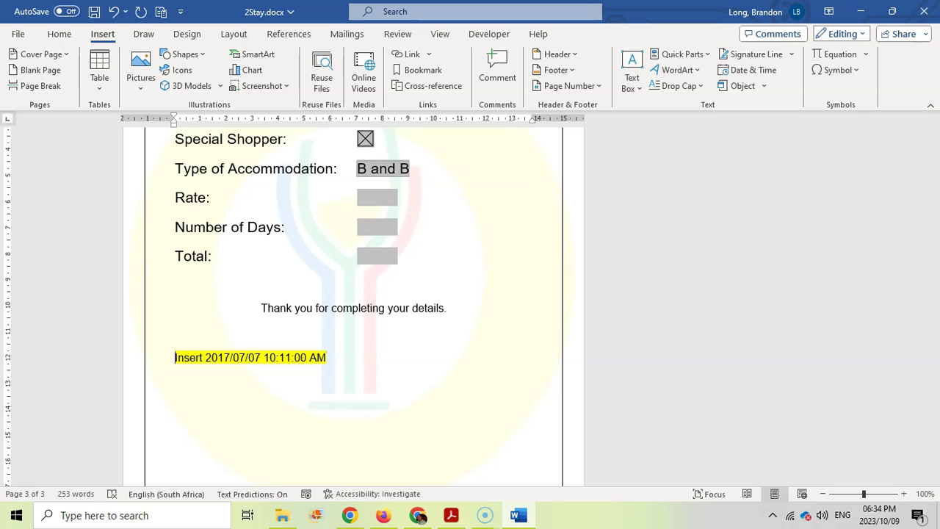
key(Delete)
key(Delete)
key(Delete)
key(Delete)
key(Delete)
key(Delete)
key(Delete)
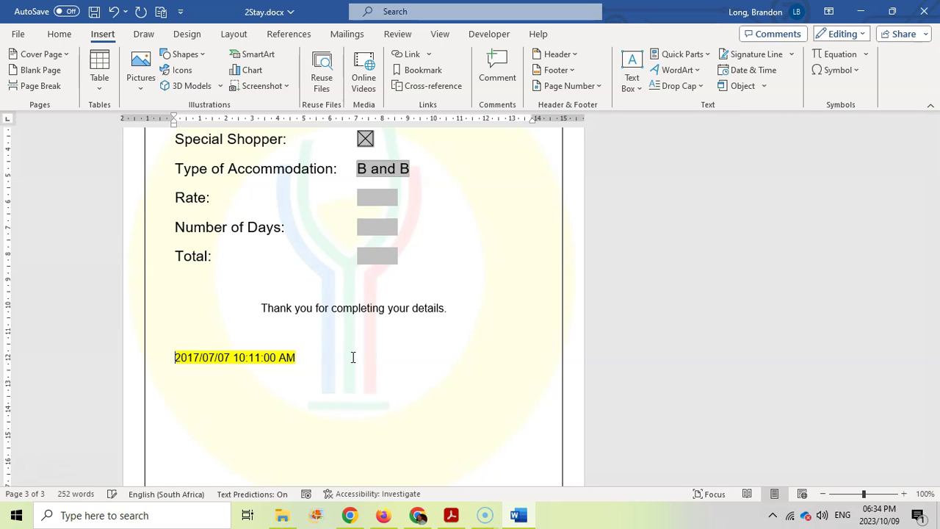
key(ctrl+s)
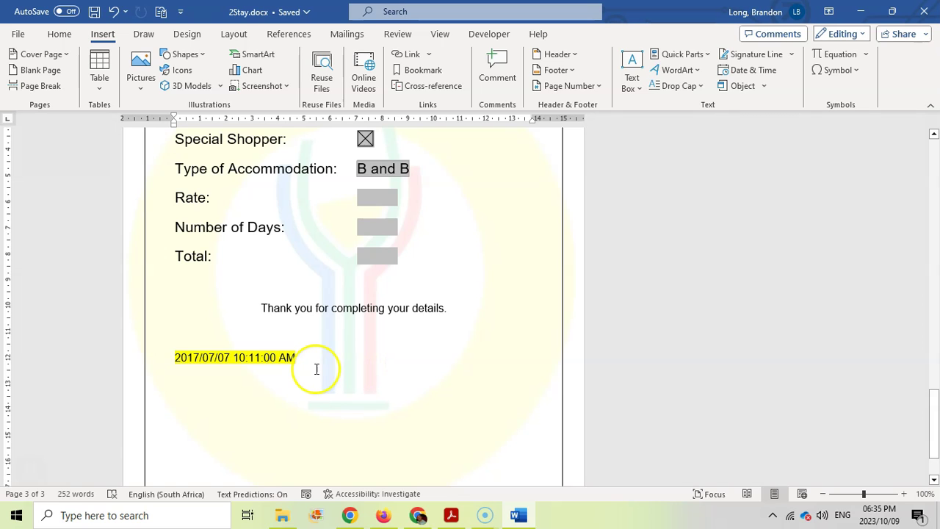
Review the inserted date field's settings without changing them and return to the question 2.5 instructions in the exam PDF.
right_click(247, 357)
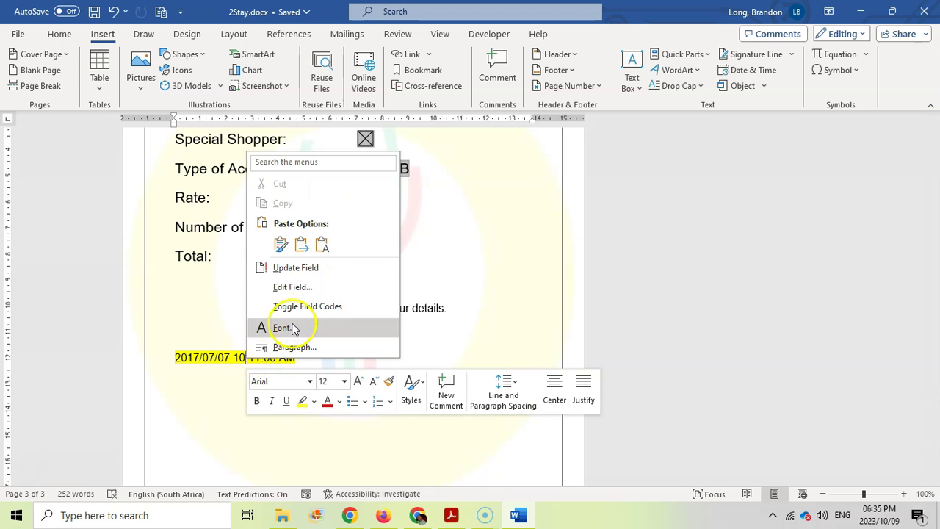
click(299, 287)
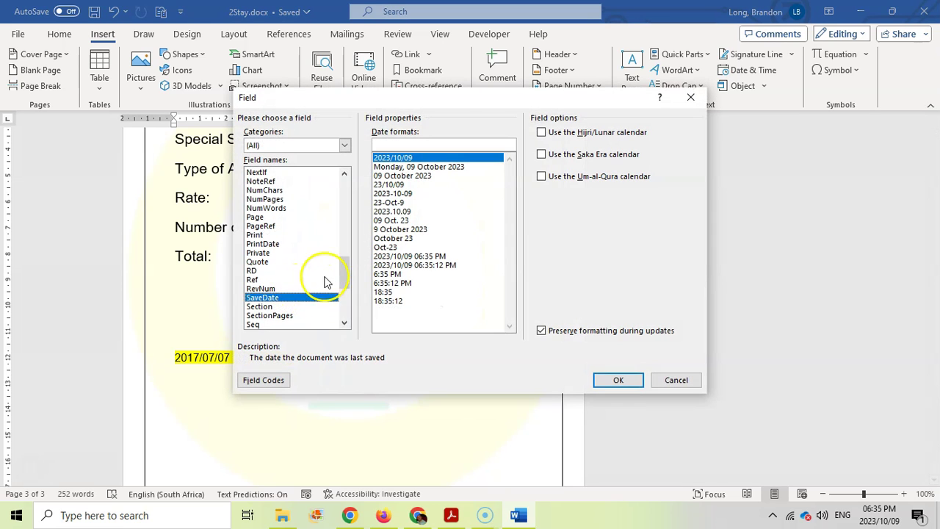
click(675, 381)
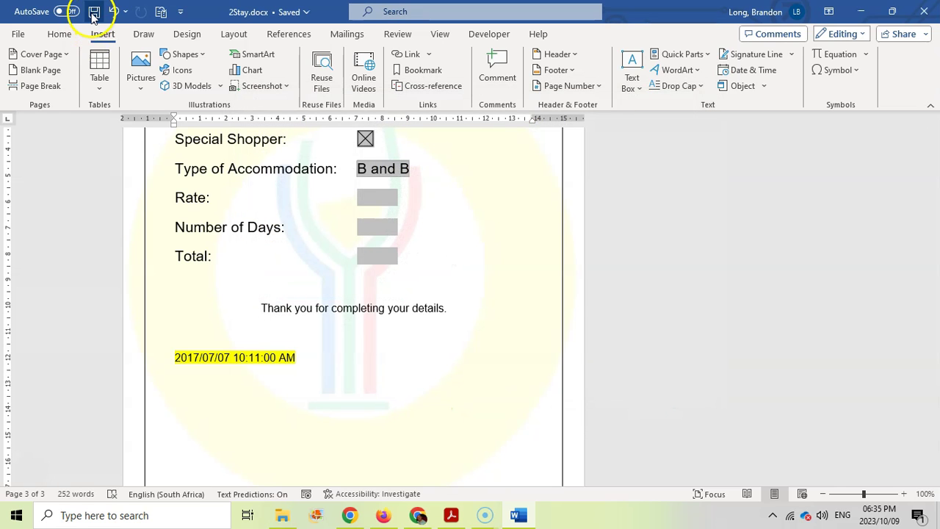
click(452, 516)
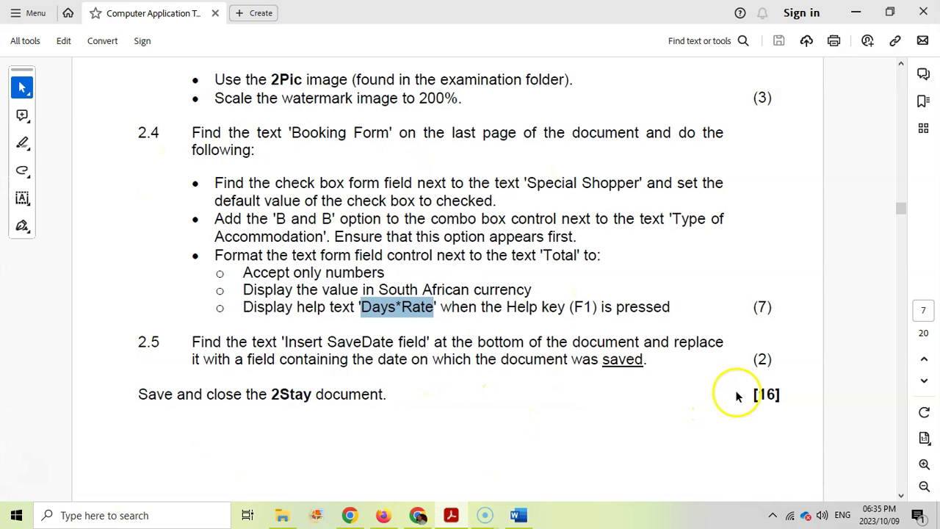